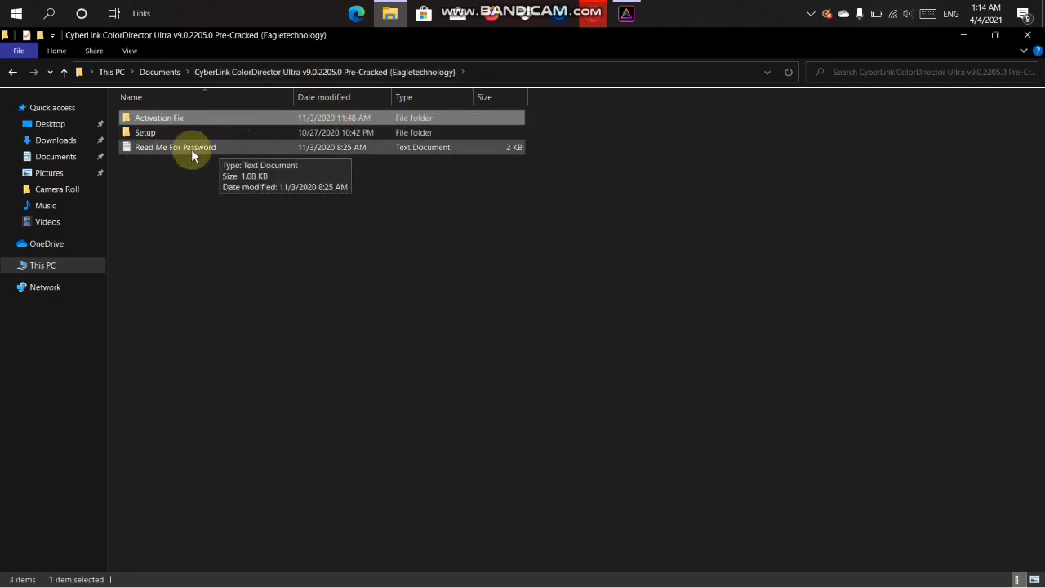
Step: Open the Read Me For Password text document, copy the codec activation setup password from it, and close the document
double_click(231, 147)
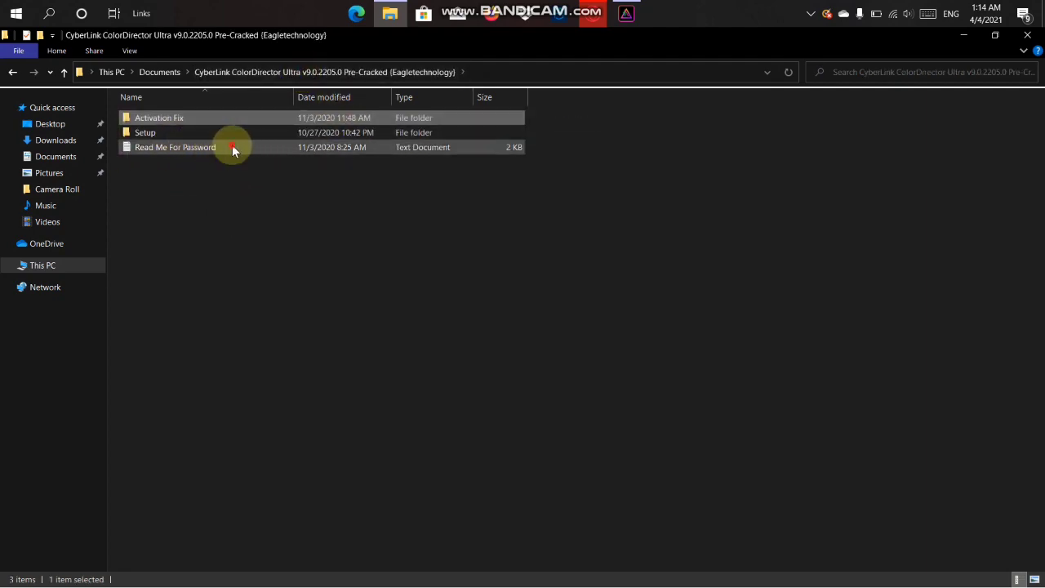
scroll(204, 236, down, 1)
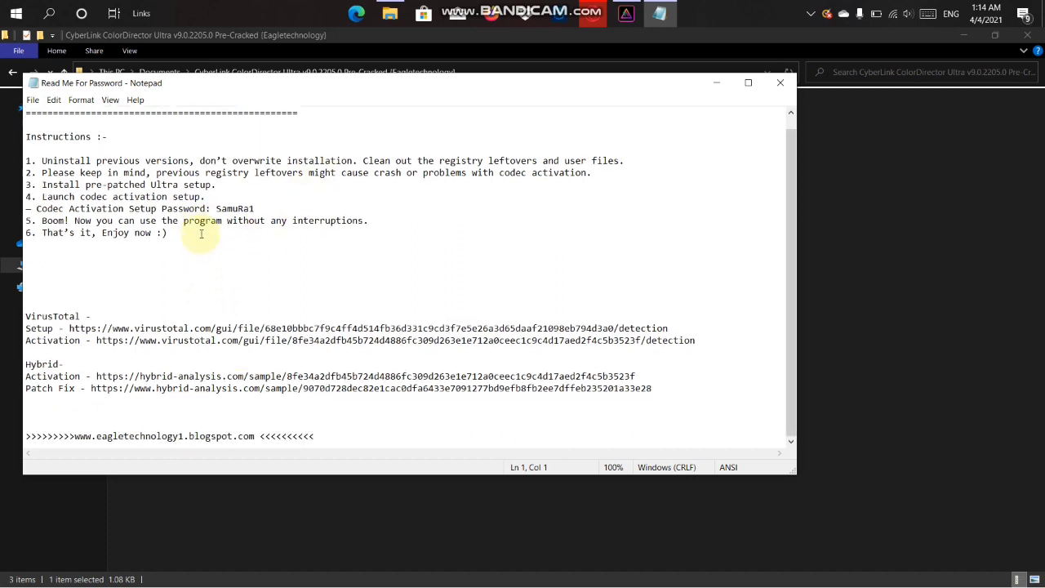
scroll(231, 321, up, 1)
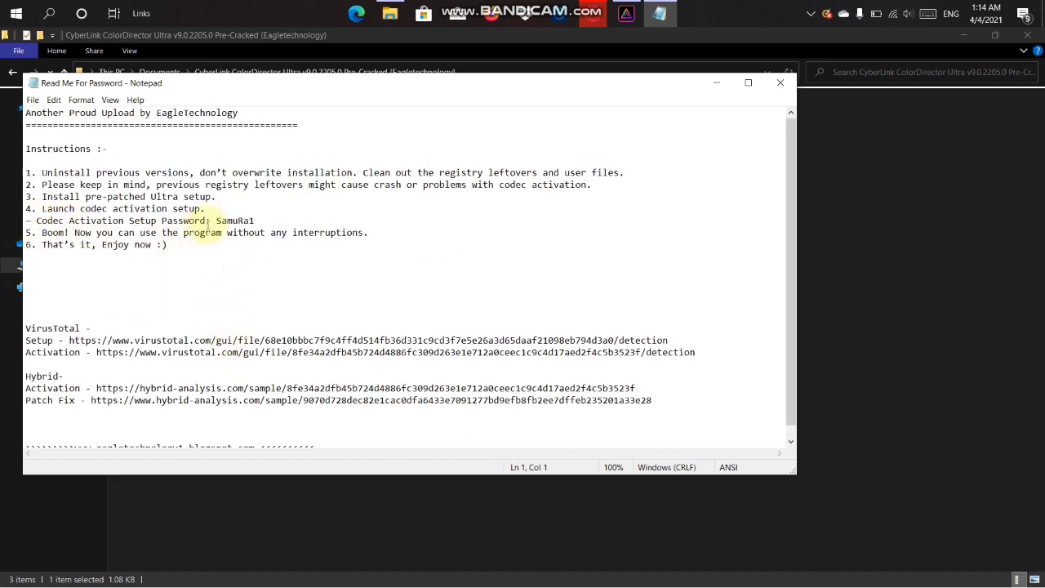
drag(215, 221, 251, 220)
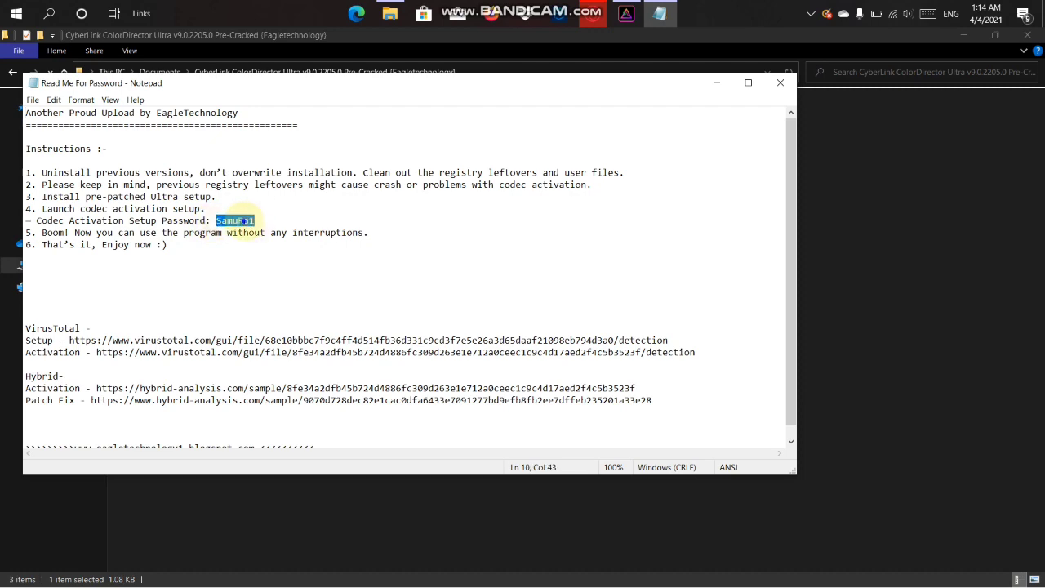
right_click(244, 222)
click(273, 262)
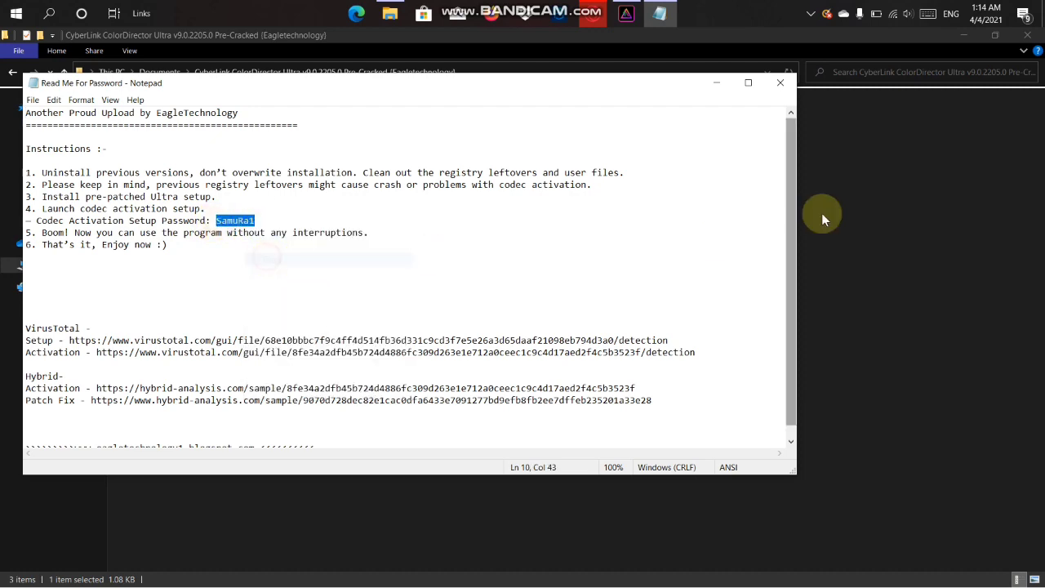
click(780, 83)
Step: Enter the password in the ColorDirector Codec Activation setup and complete the installation into the existing C:\Program Files\CyberLink\ColorDirector9 folder
click(626, 15)
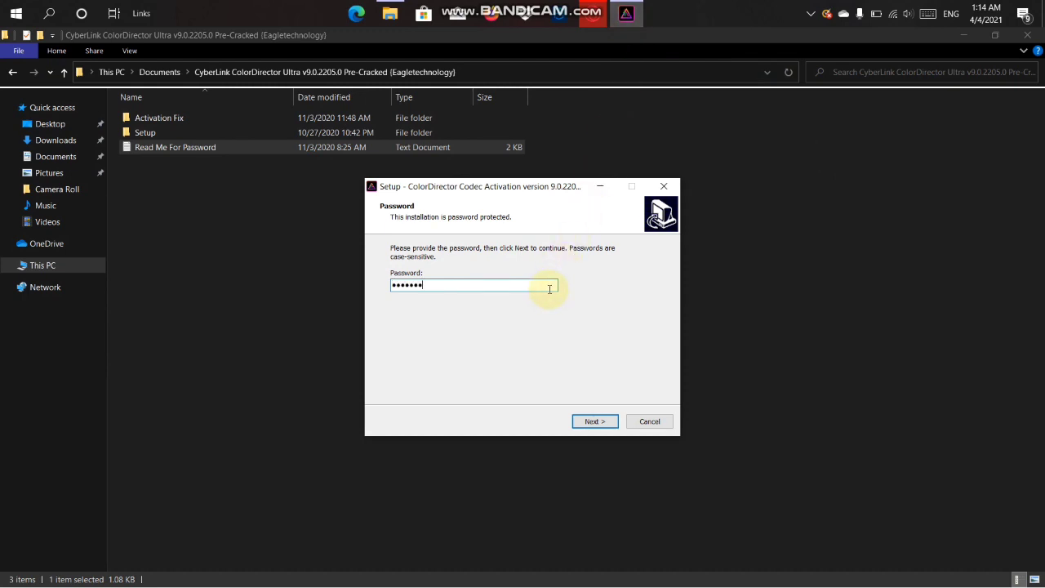
key(Return)
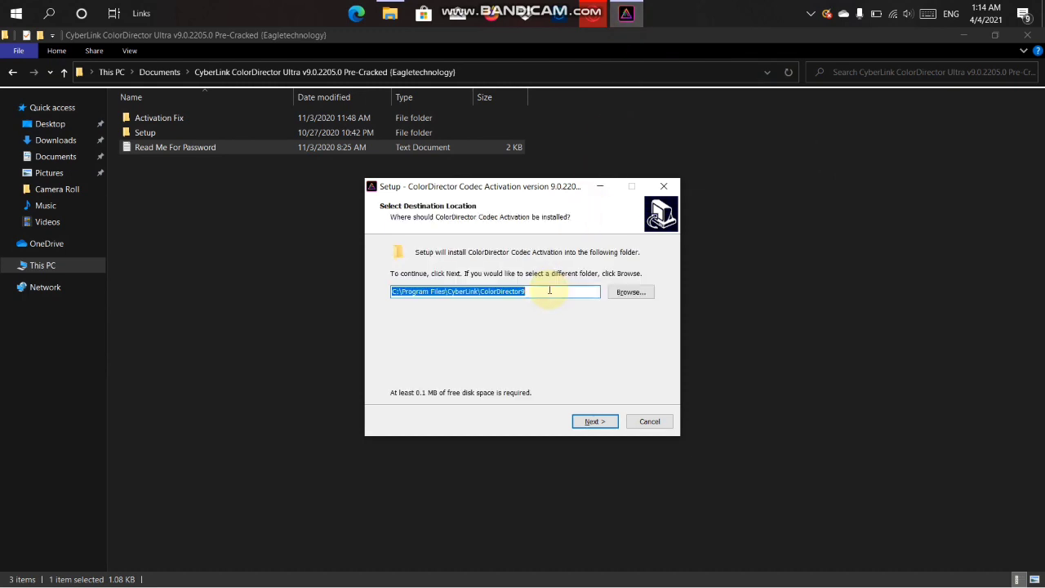
click(599, 422)
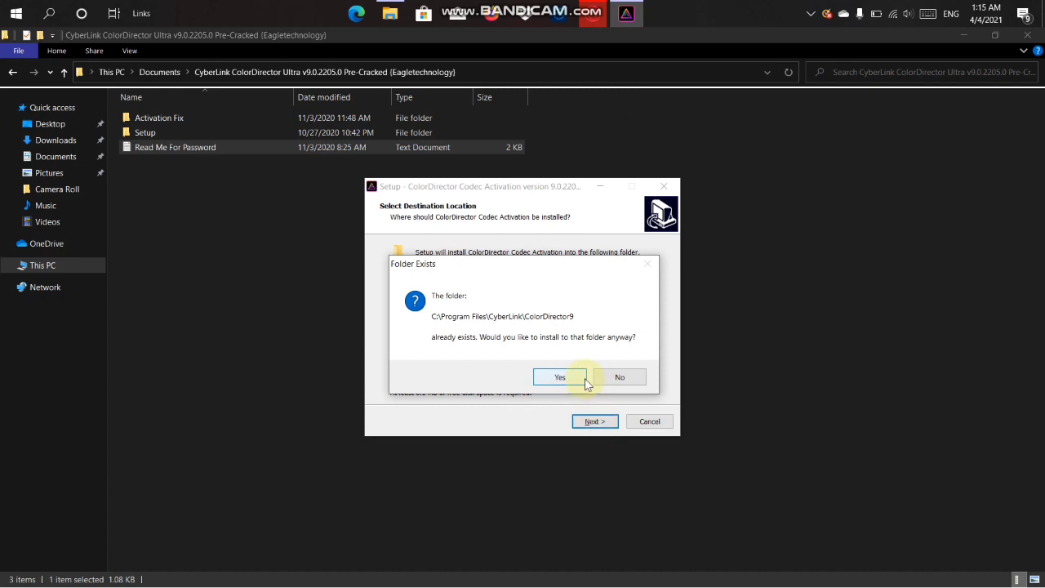
click(583, 378)
click(580, 425)
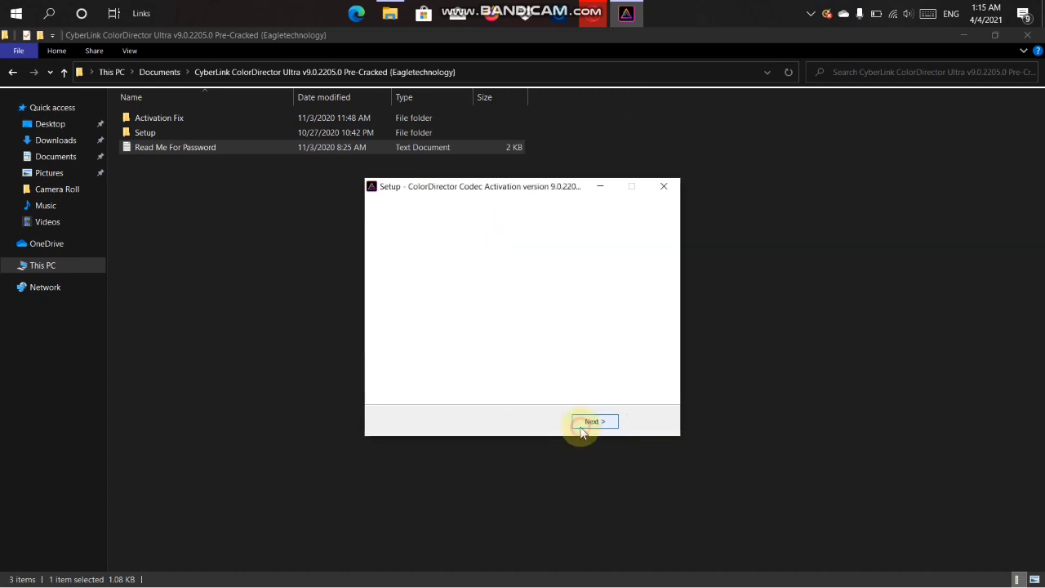
click(591, 422)
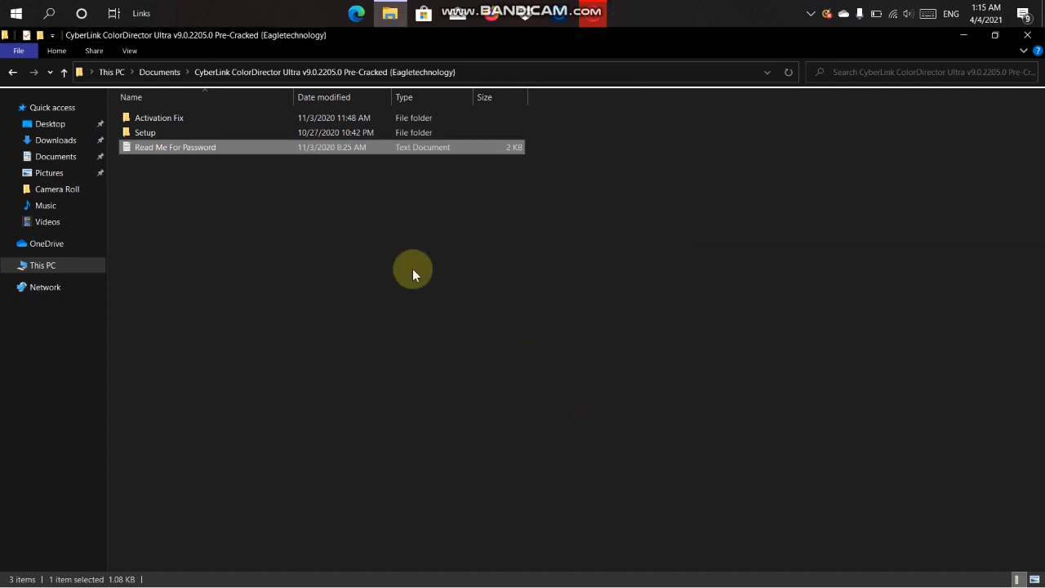
Step: Clear the open windows and launch CyberLink ColorDirector9, declining the Product Improvement Program and dismissing the welcome window
click(1027, 35)
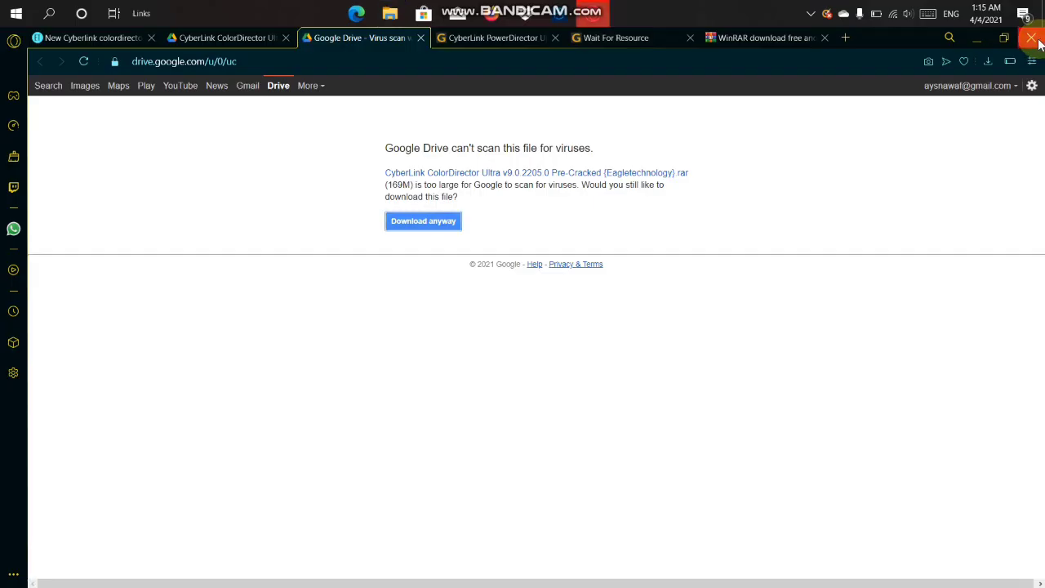
click(975, 39)
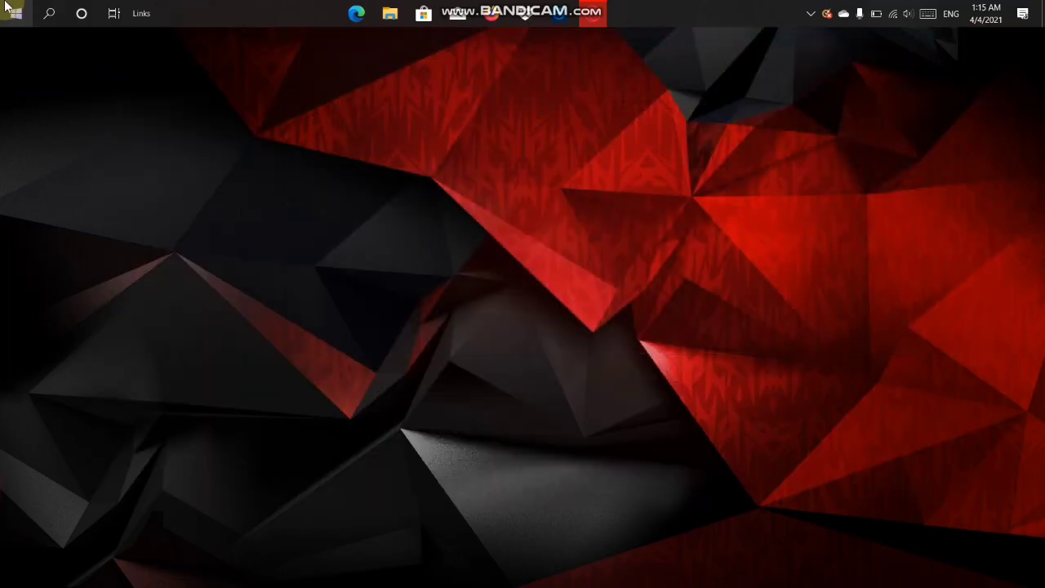
click(15, 13)
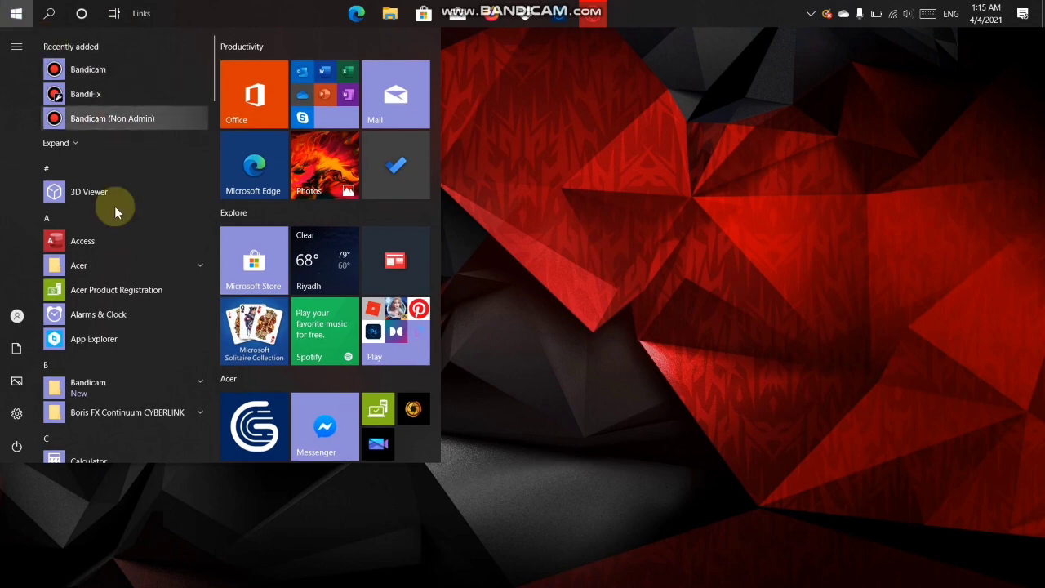
scroll(107, 239, down, 5)
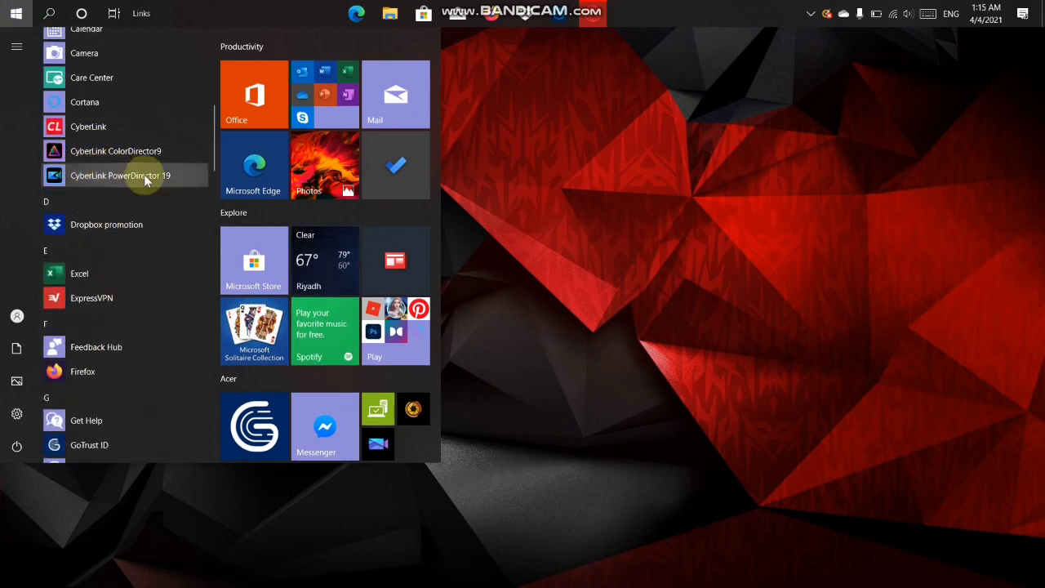
click(99, 153)
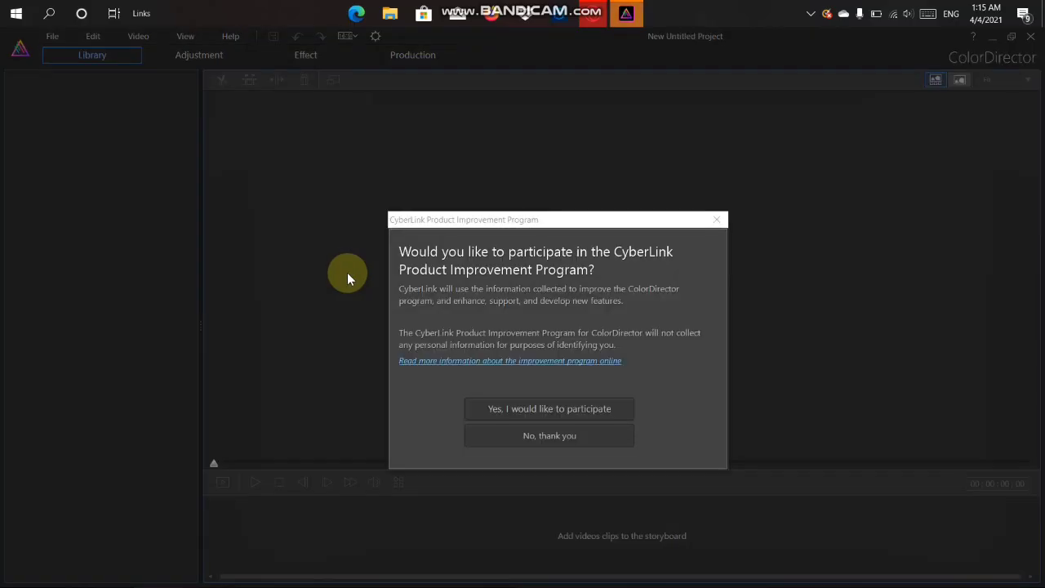
click(493, 434)
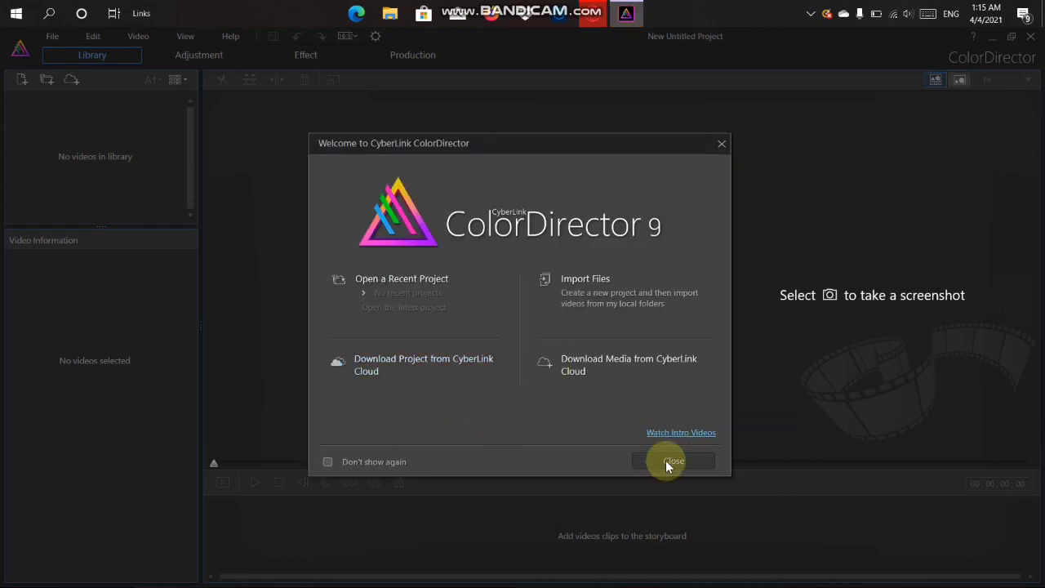
click(664, 462)
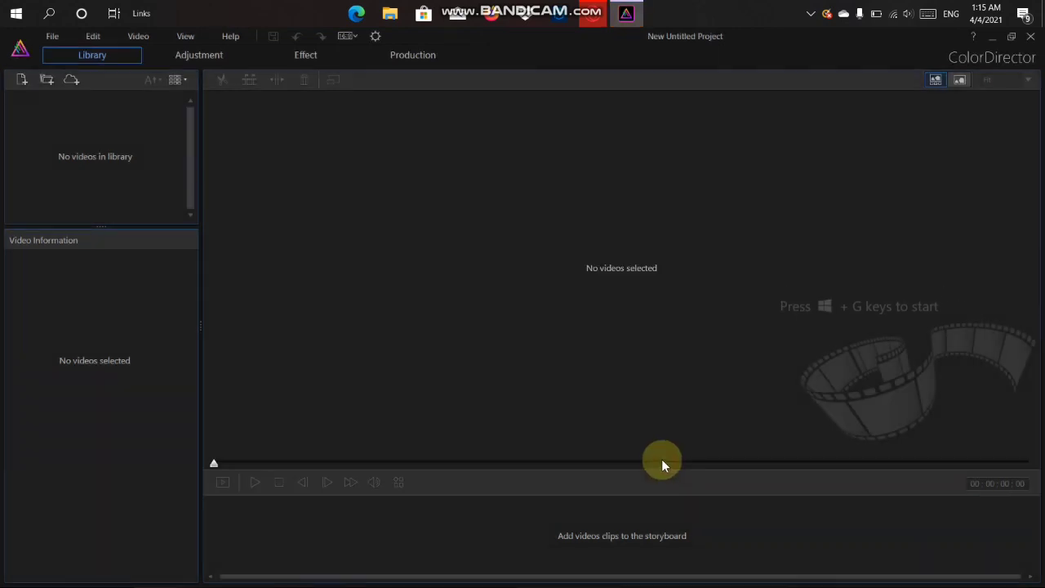
Step: Import the video WIN_20210402_06_07_00_Pro from the Camera Roll folder in Pictures and add it to the storyboard, accepting the frame rate conflict
click(22, 82)
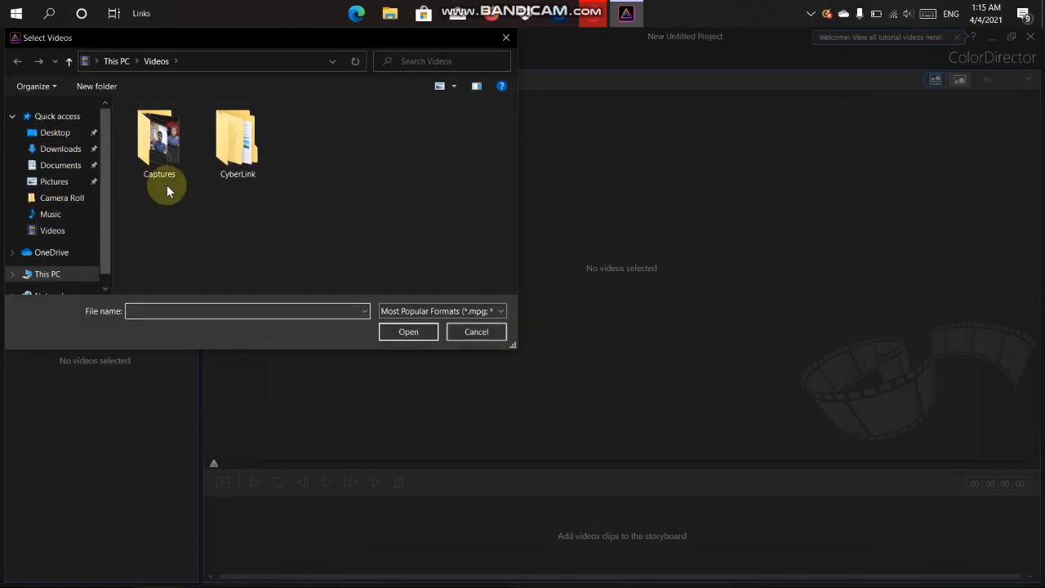
double_click(163, 164)
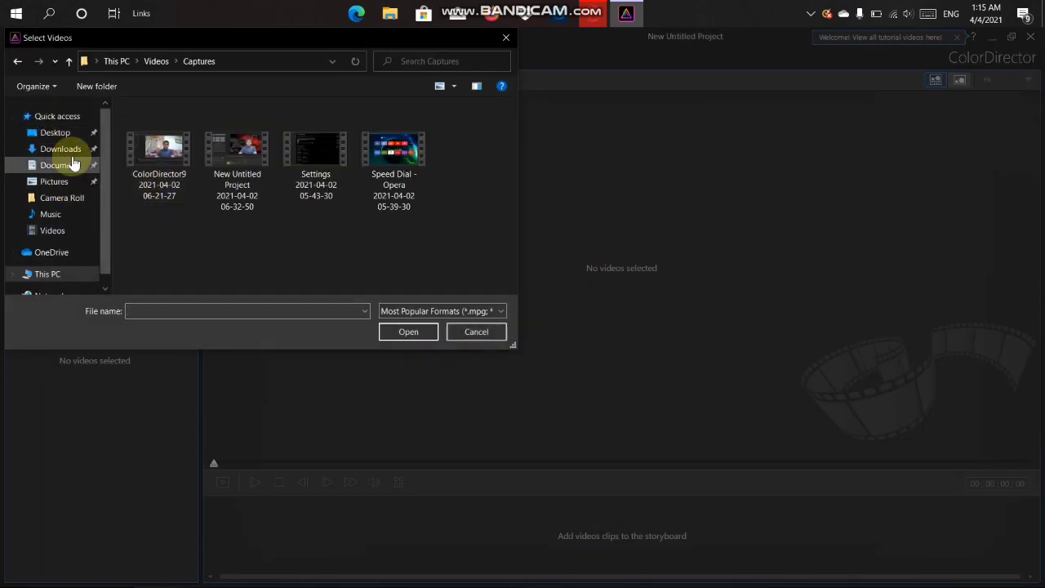
click(62, 150)
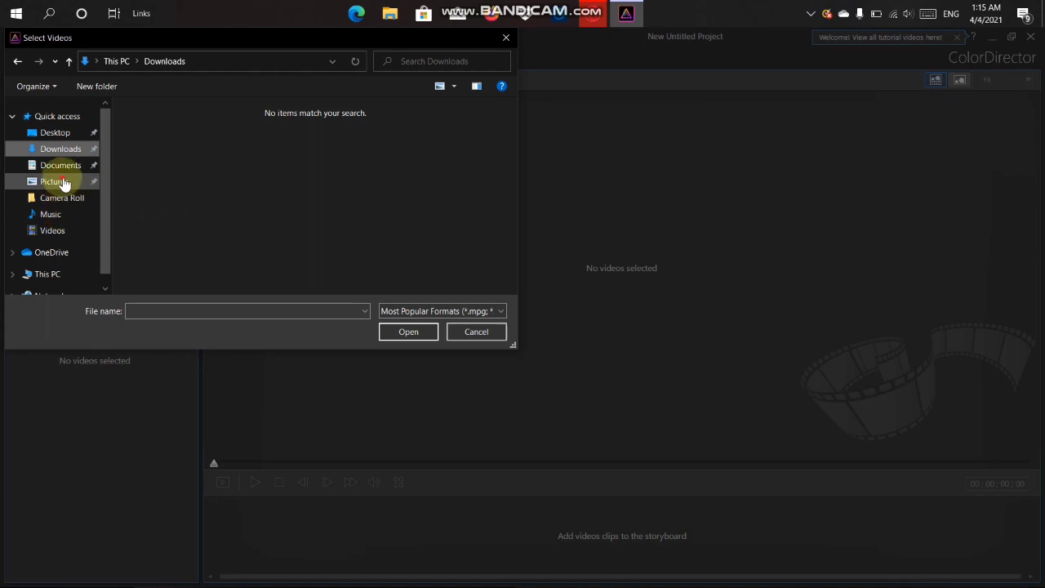
click(54, 181)
double_click(164, 171)
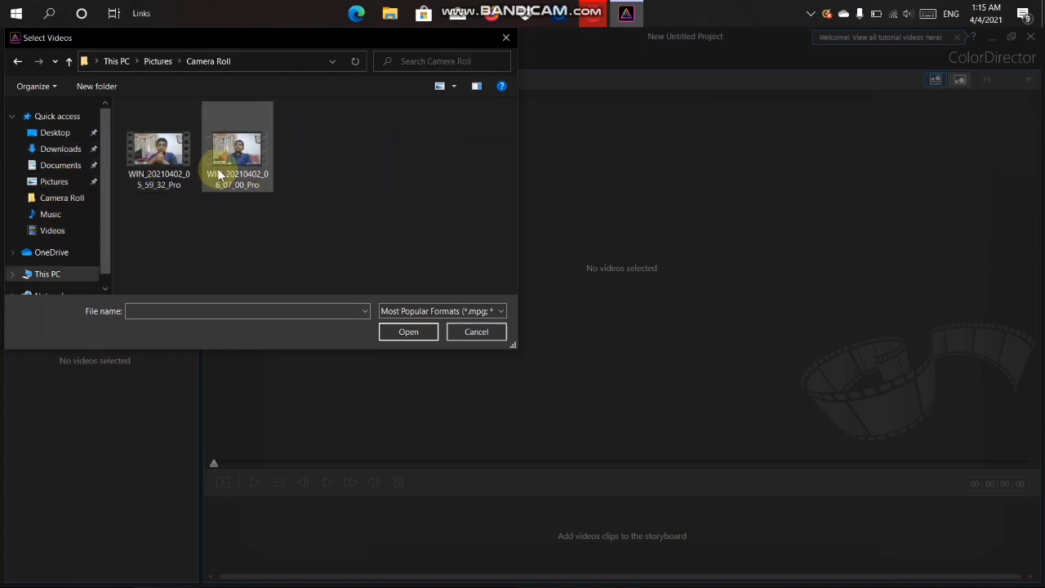
double_click(254, 163)
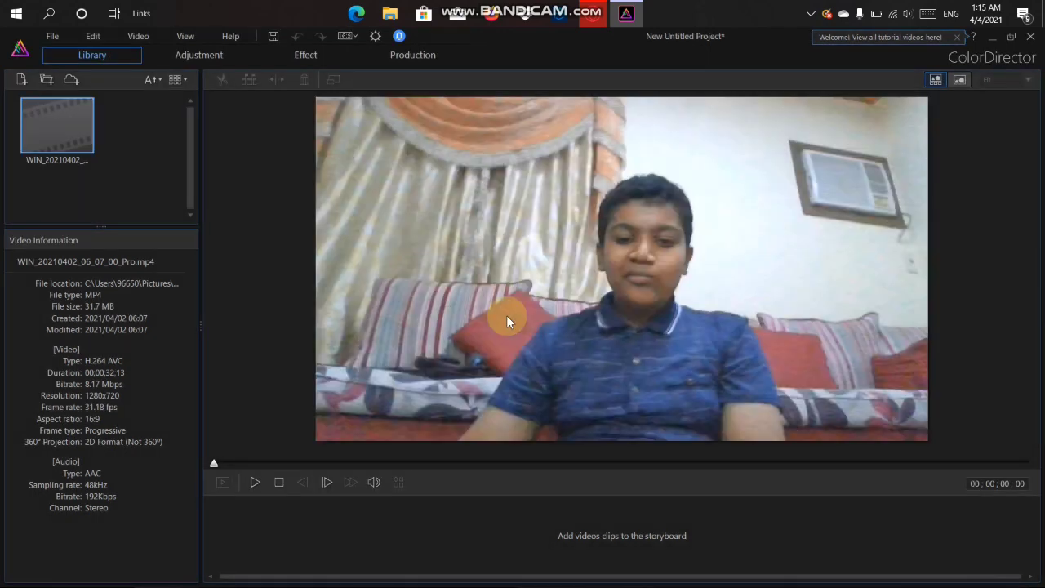
drag(89, 142, 334, 538)
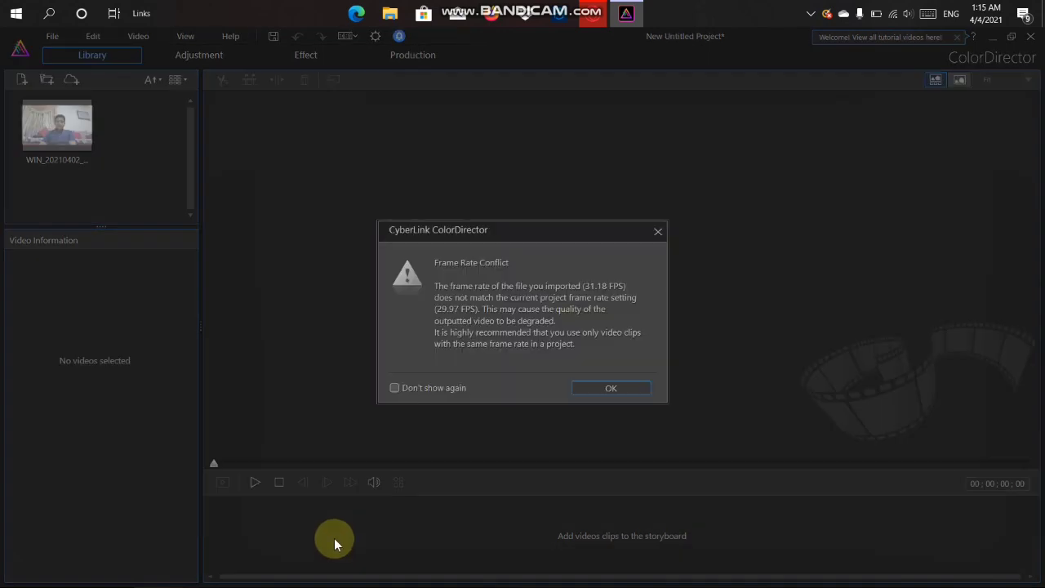
click(600, 384)
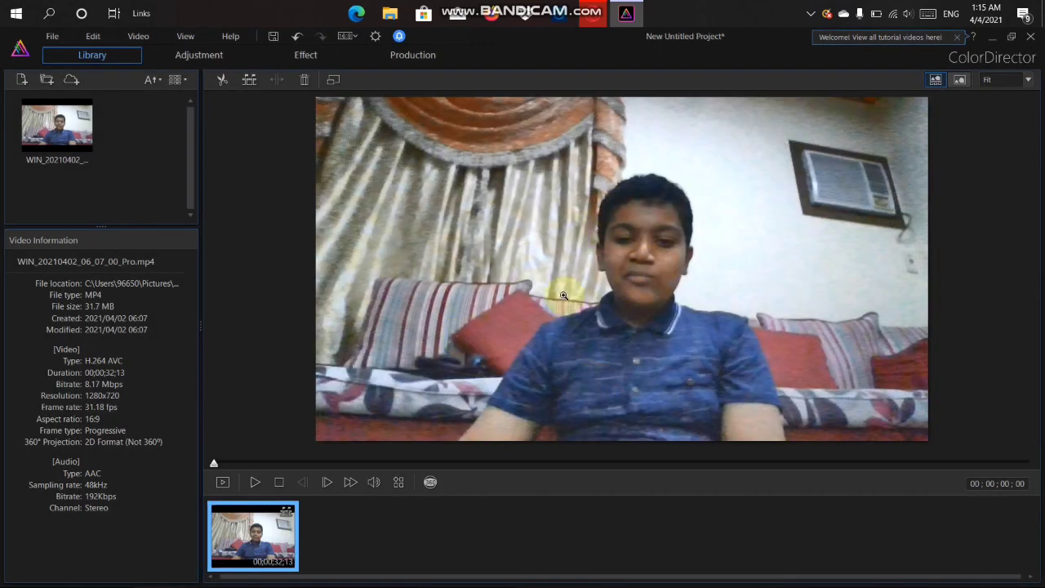
Step: Paint a regional adjustment mask over the person's head, torso and arms with the size 20 brush and auto edge selection
click(187, 60)
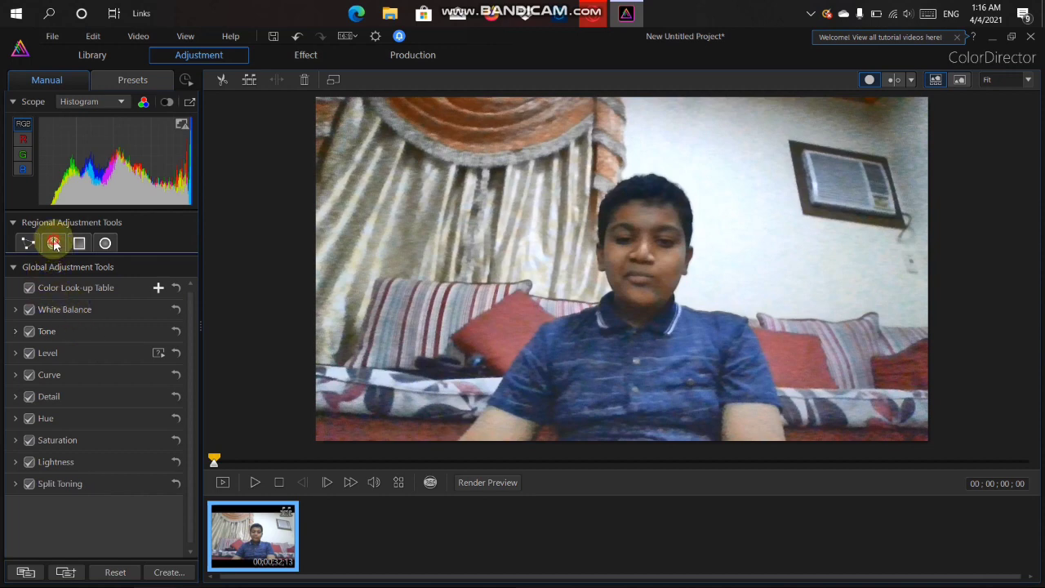
click(54, 243)
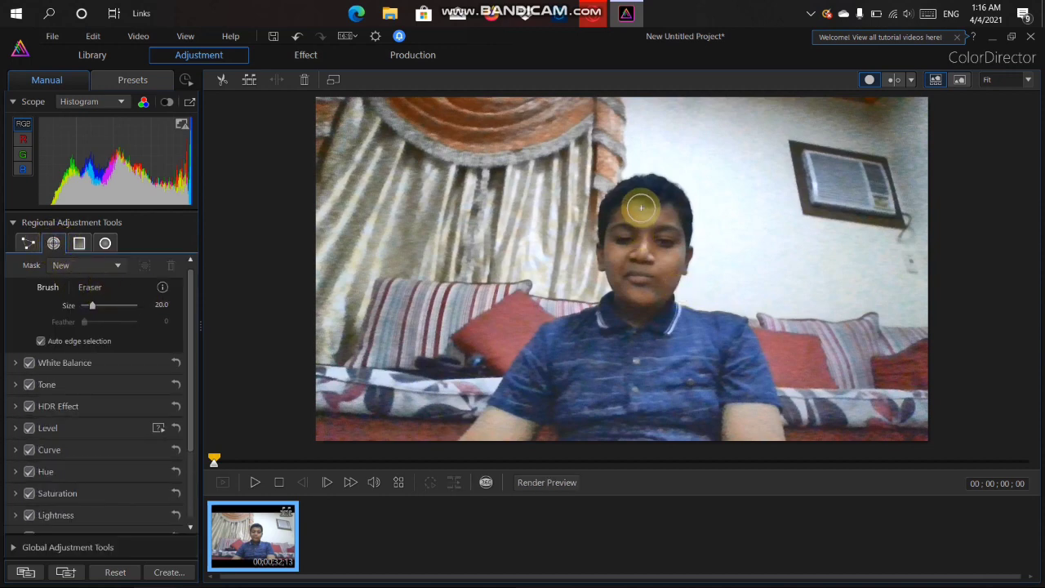
mouse_move(643, 197)
mouse_down()
mouse_move(632, 324)
mouse_move(604, 347)
mouse_move(554, 362)
mouse_move(527, 411)
mouse_move(495, 438)
mouse_move(534, 399)
mouse_move(579, 396)
mouse_move(588, 427)
mouse_move(677, 424)
mouse_move(664, 380)
mouse_move(674, 329)
mouse_move(723, 338)
mouse_move(754, 437)
mouse_move(727, 434)
mouse_move(737, 439)
mouse_up()
drag(667, 240, 672, 215)
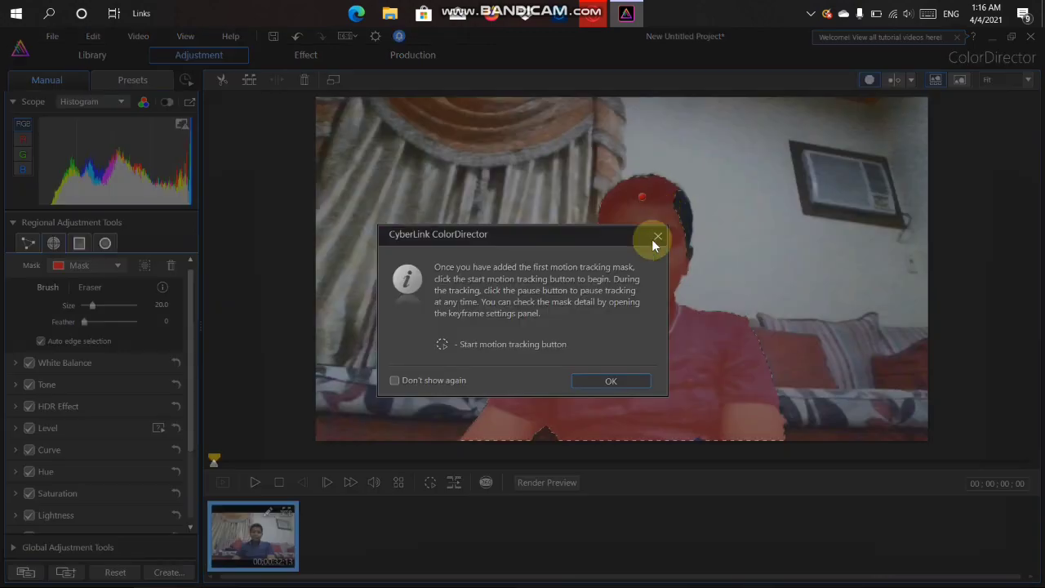
click(618, 380)
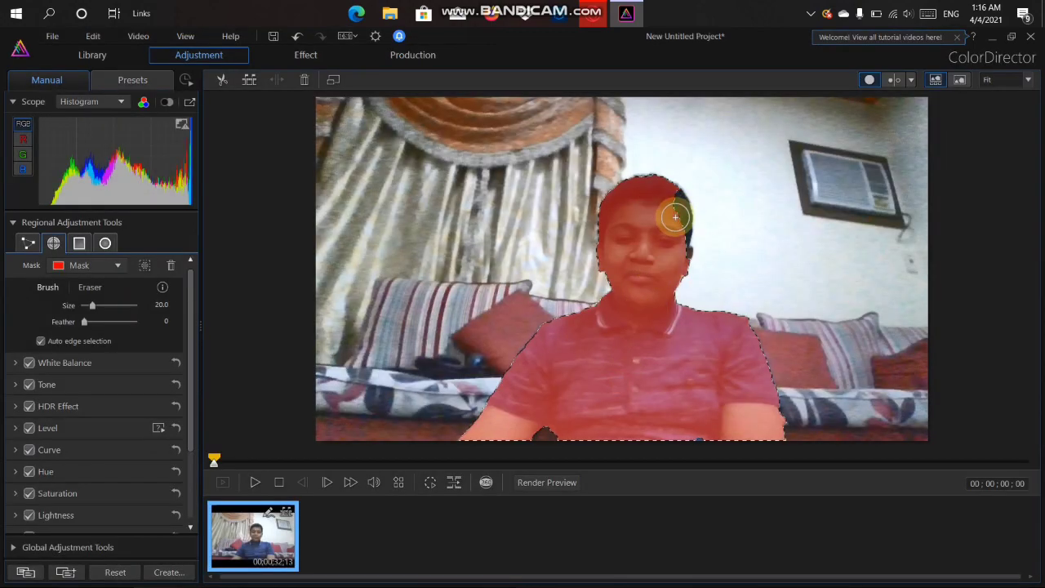
click(679, 251)
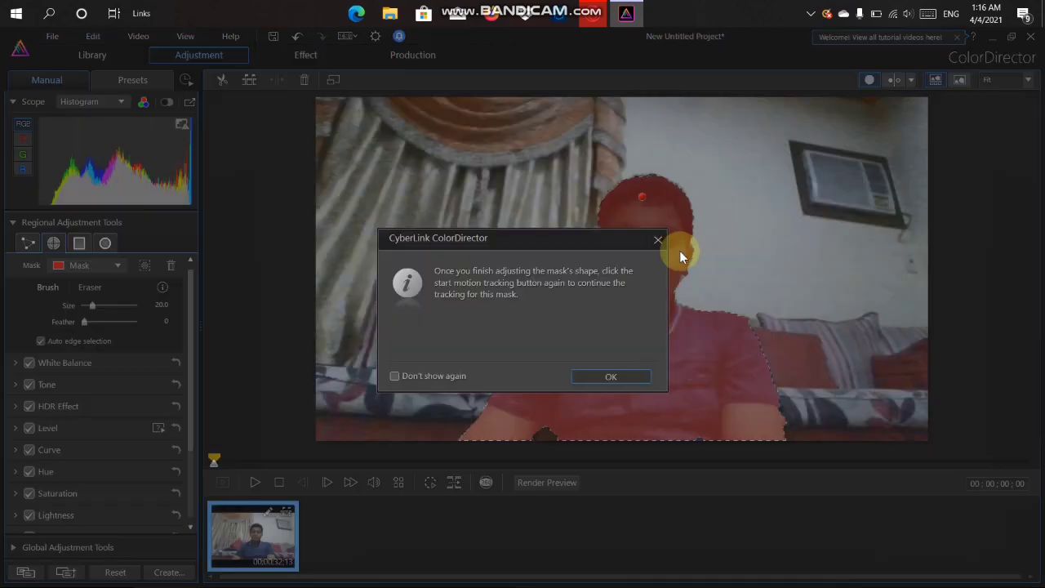
click(604, 376)
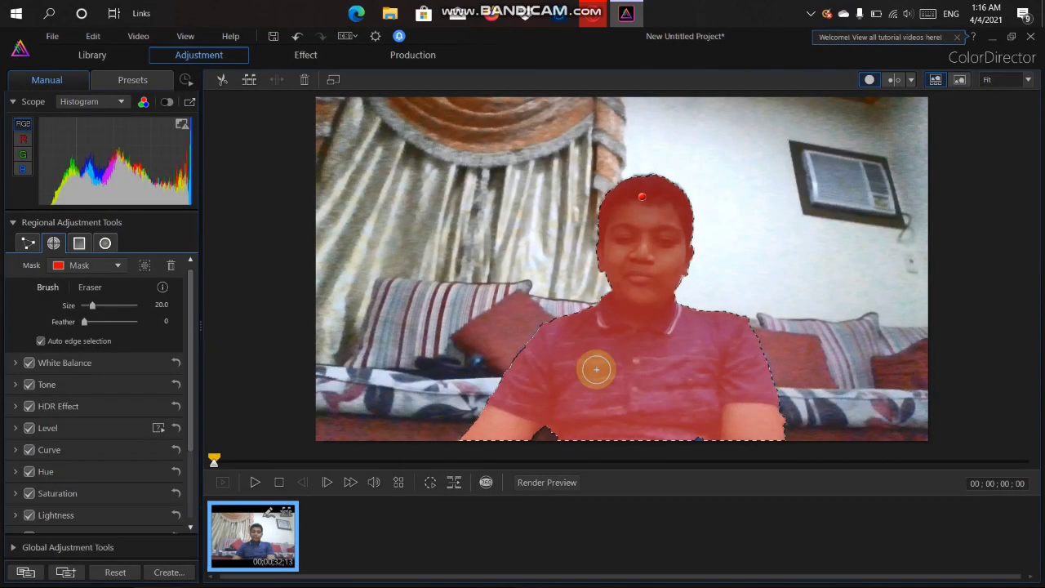
Step: Start motion tracking for the person mask with its notice set not to show again, and pause when the hand moves outside the outline
click(437, 481)
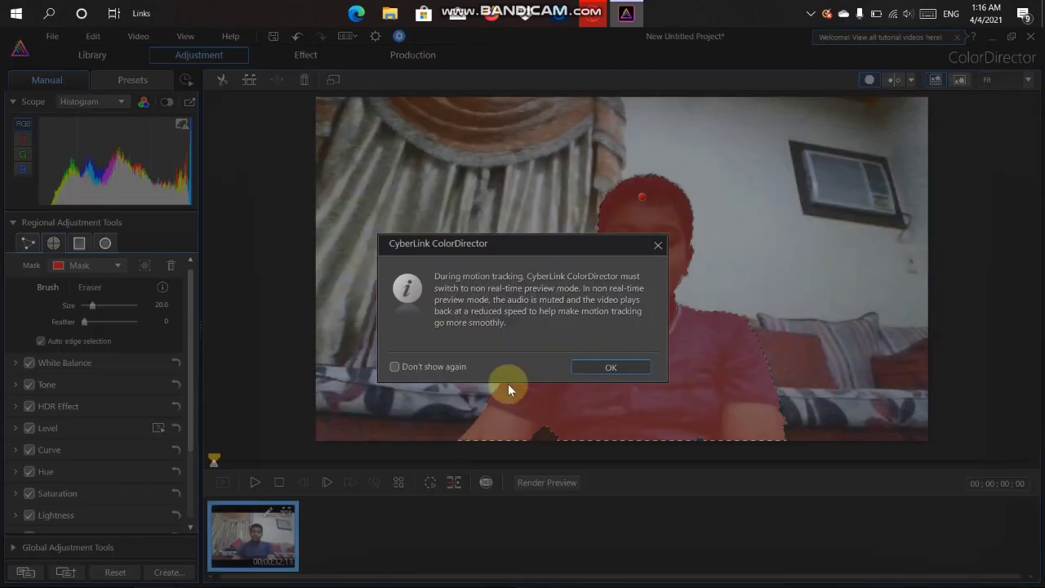
click(445, 367)
click(588, 367)
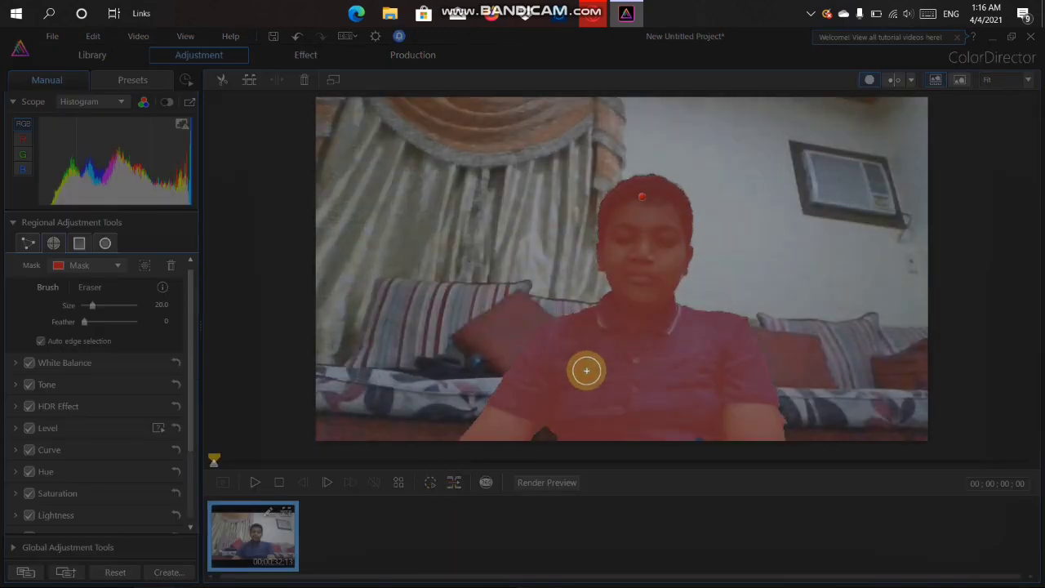
click(431, 482)
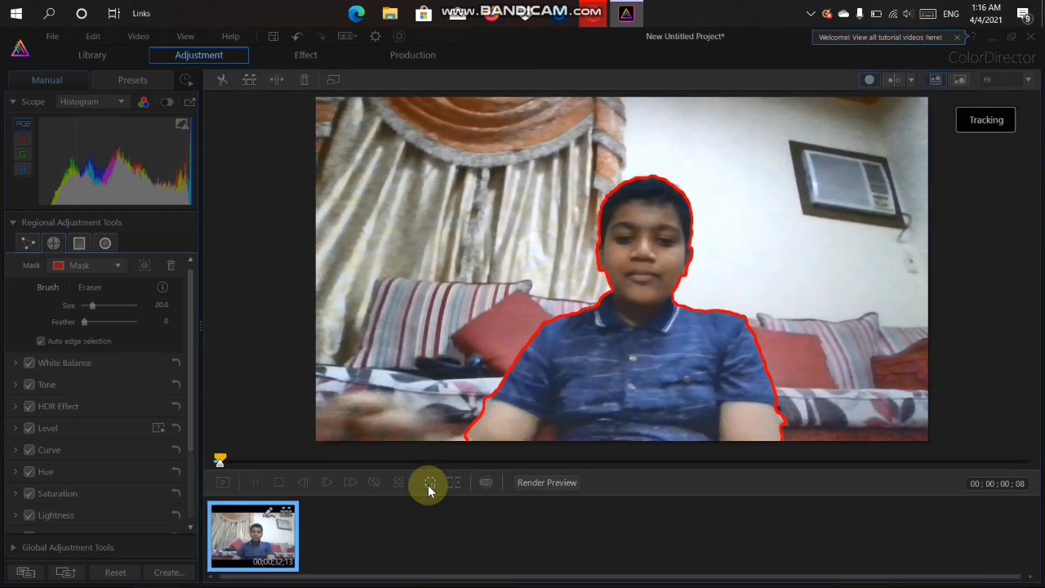
Step: Extend the mask over the person's outstretched hand, resume motion tracking for a few frames, and pause it again
mouse_move(489, 430)
mouse_down()
mouse_move(413, 413)
mouse_move(370, 435)
mouse_move(396, 454)
mouse_up()
click(433, 482)
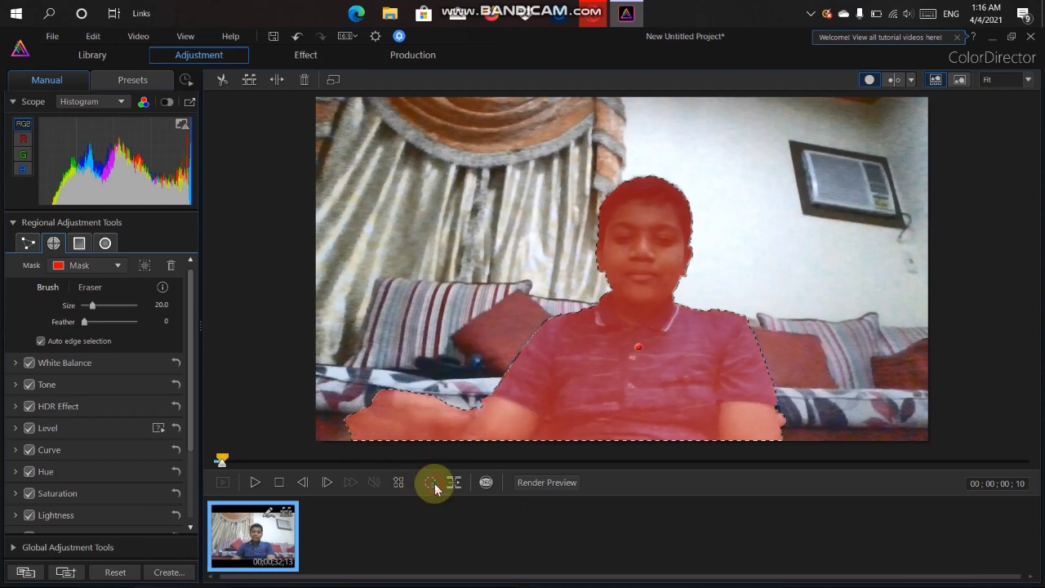
click(434, 482)
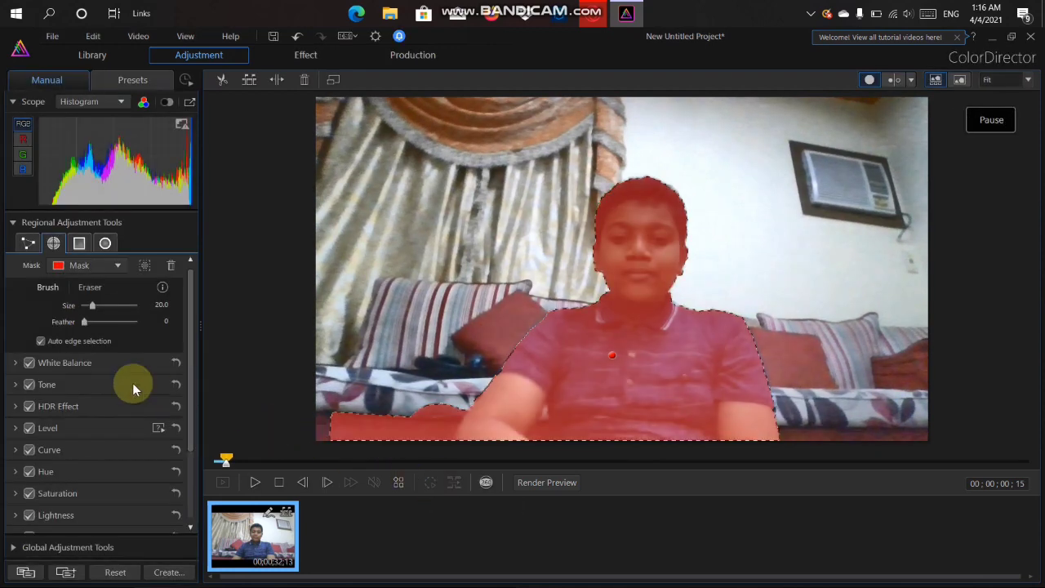
Step: Erase the mask spill on the sofa beside the person's arm and resume motion tracking
click(89, 286)
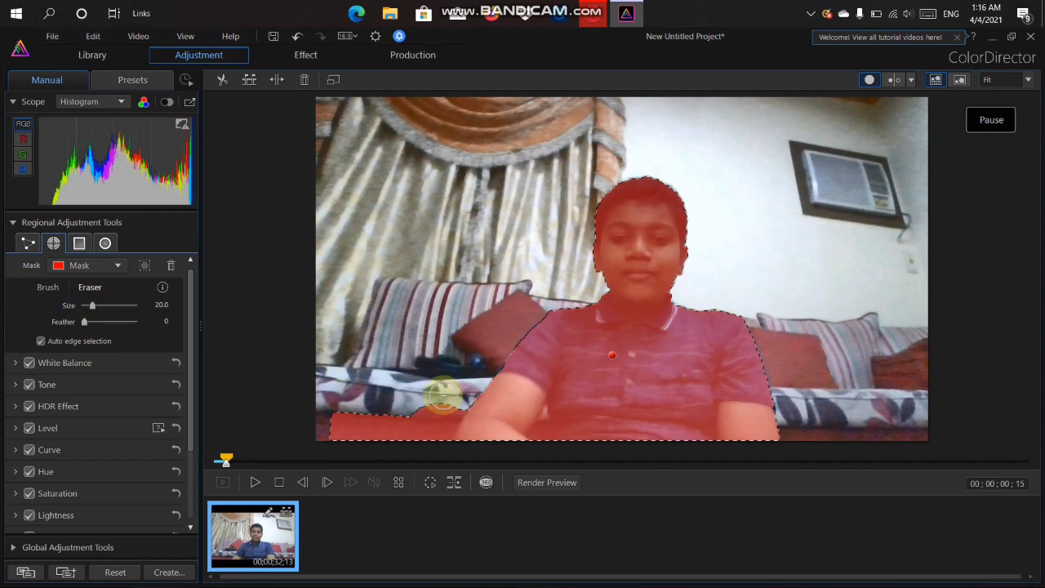
mouse_move(447, 387)
mouse_down()
mouse_move(409, 443)
mouse_move(344, 436)
mouse_move(371, 424)
mouse_move(354, 415)
mouse_move(372, 414)
mouse_move(383, 436)
mouse_up()
click(425, 484)
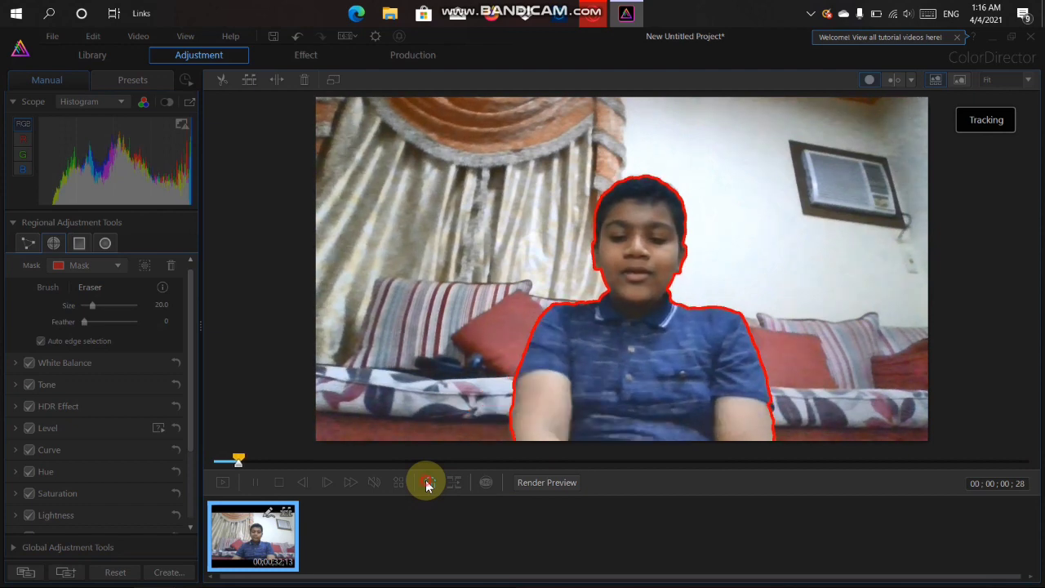
click(425, 483)
click(425, 483)
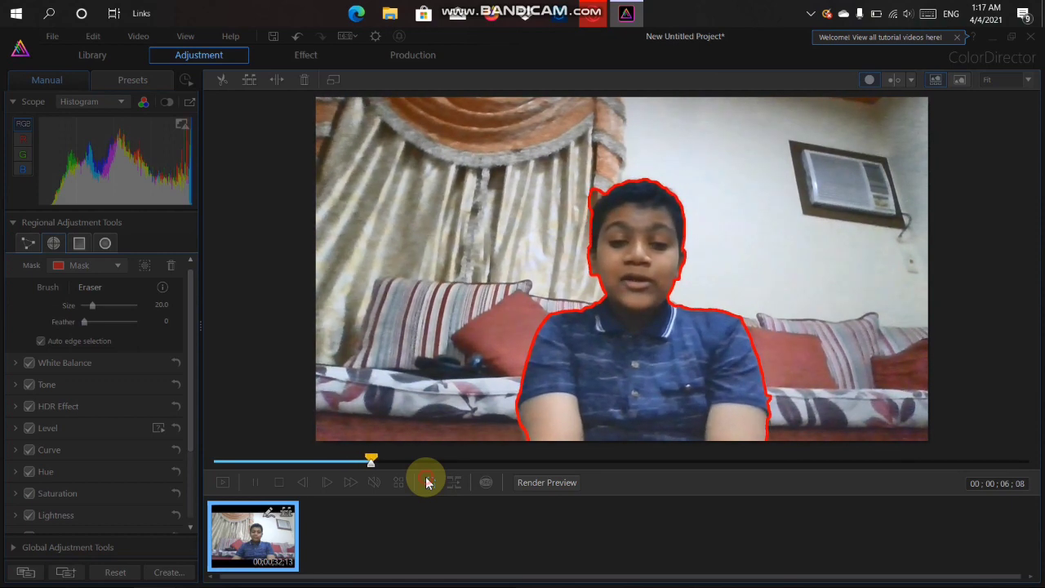
Step: Pause motion tracking near 6 and 8 seconds to erase mask spill on the curtain beside the head, resuming tracking each time
click(427, 481)
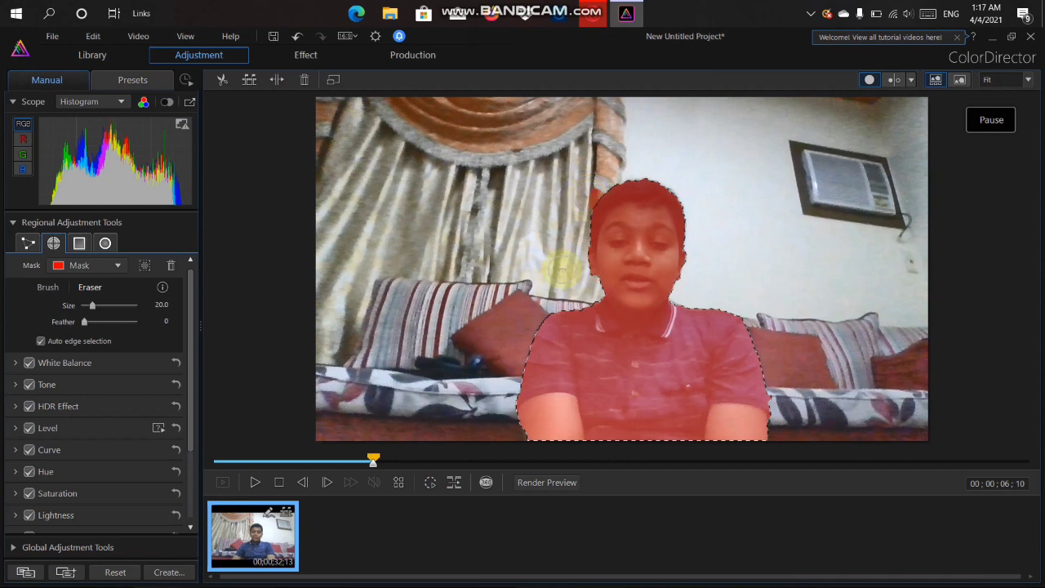
click(431, 481)
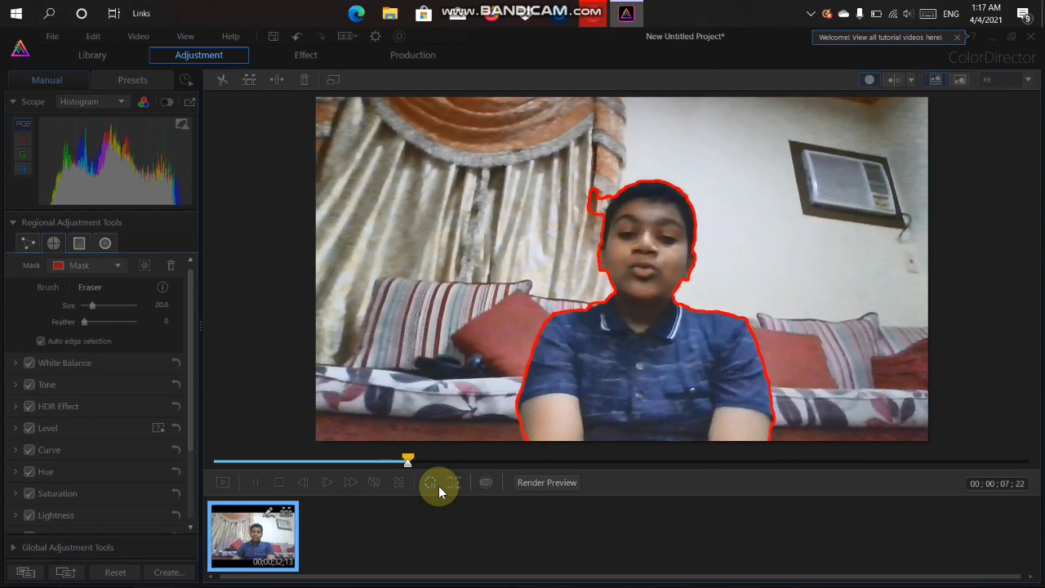
click(439, 486)
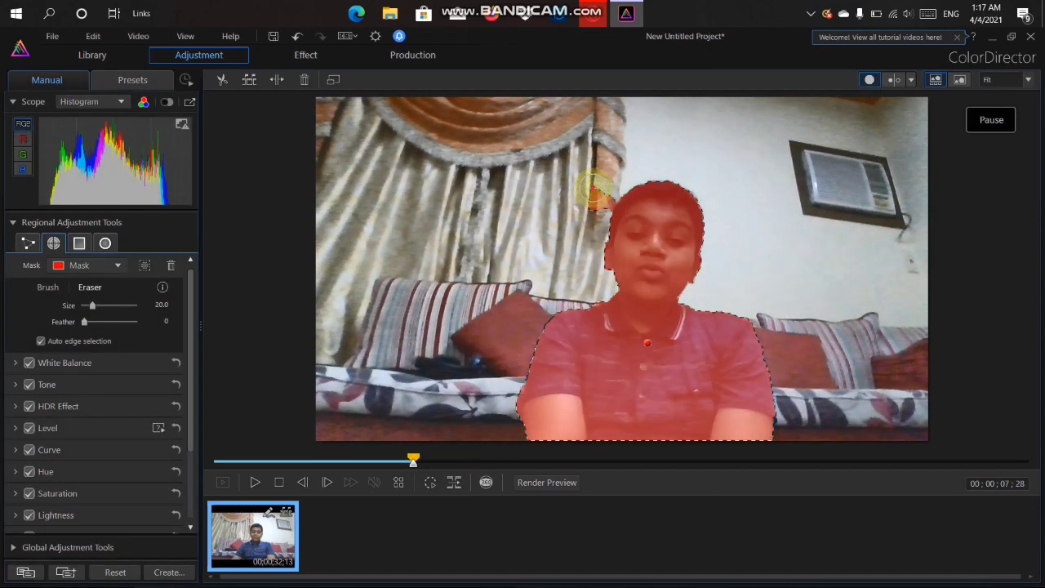
click(429, 482)
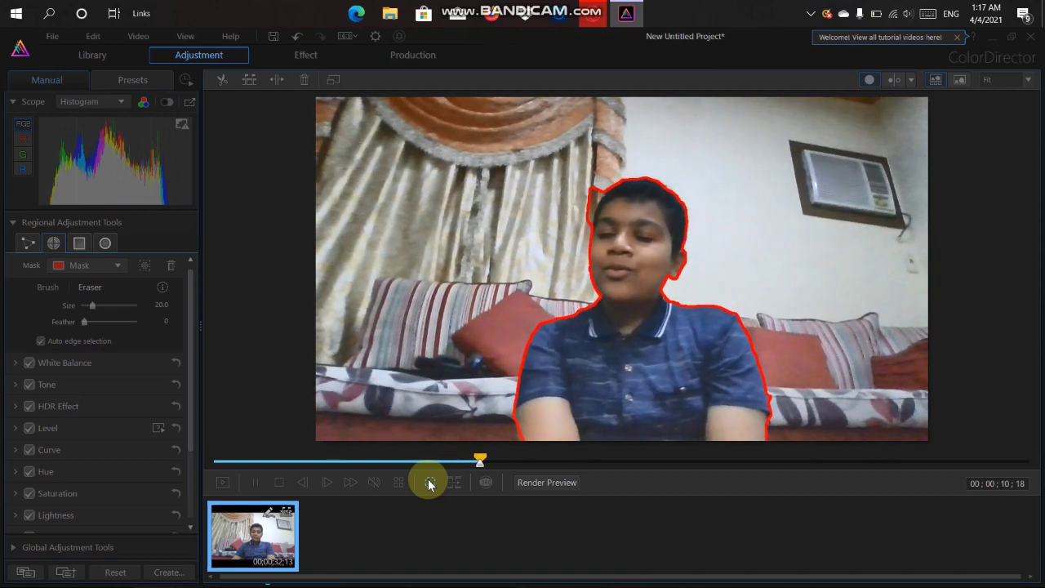
Step: Pause tracking near 10 and 17 seconds to remove stray mask areas around the head and face, resuming tracking each time
click(429, 483)
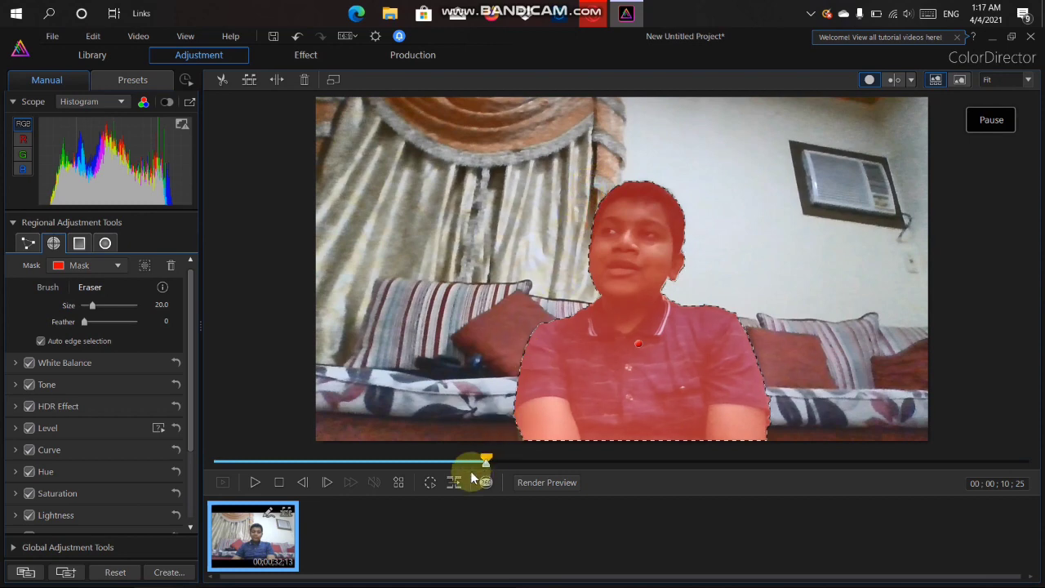
click(433, 484)
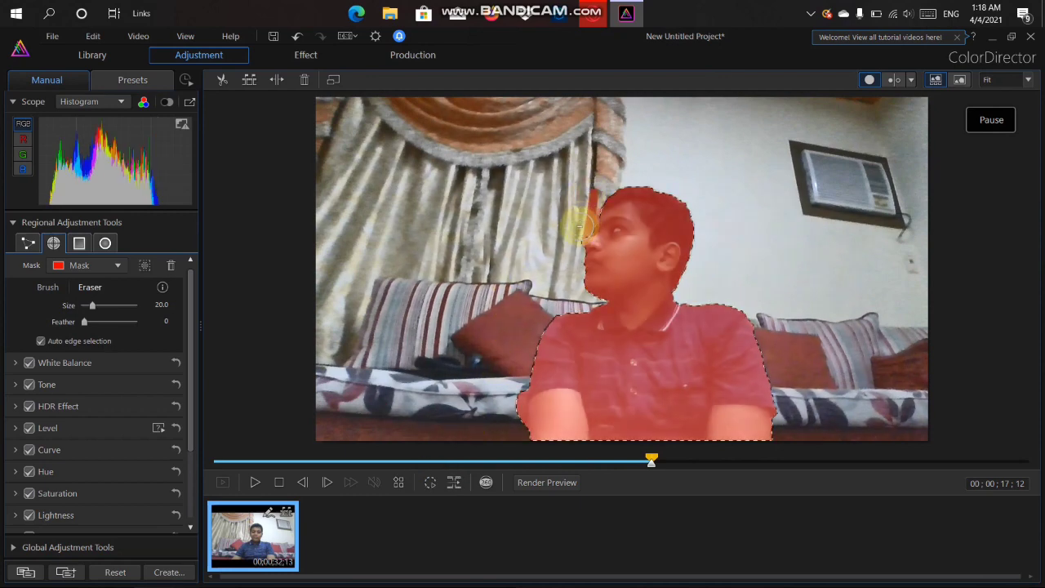
click(430, 485)
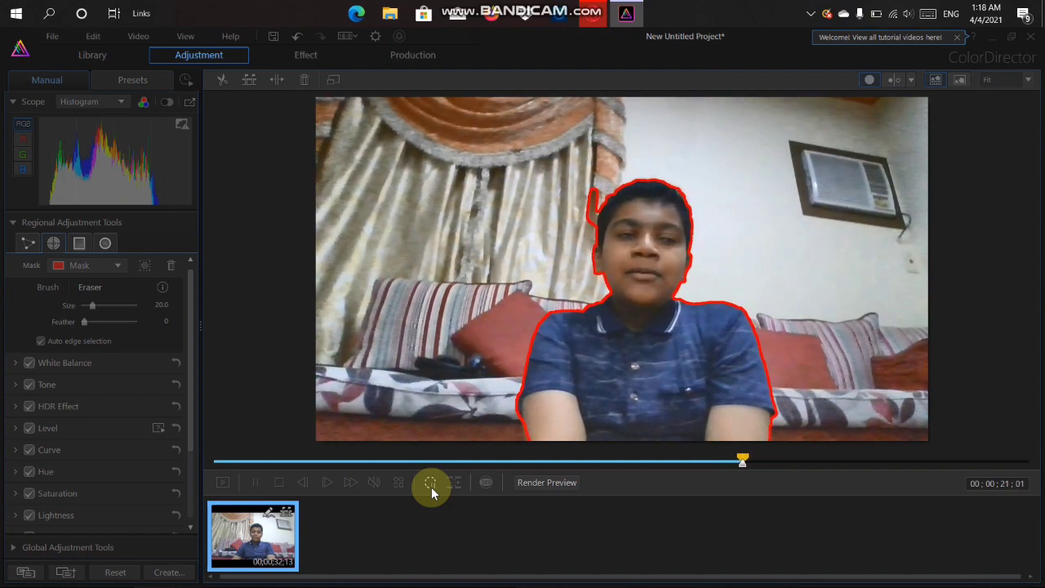
Step: Clean the mask beside the head near 21 seconds, track to the clip's end, and dismiss the tracking notice with Don't show again
click(430, 484)
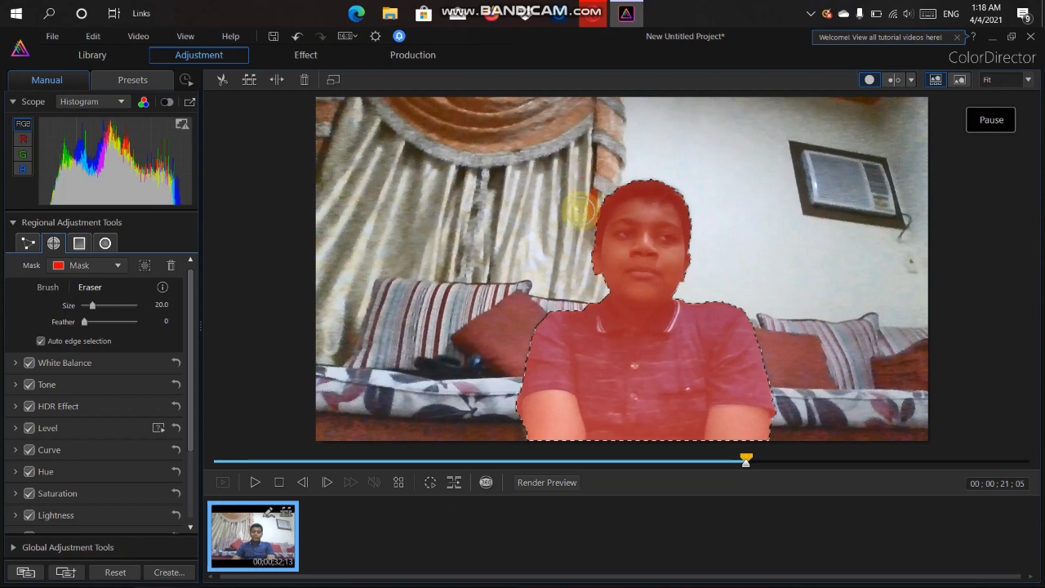
click(425, 489)
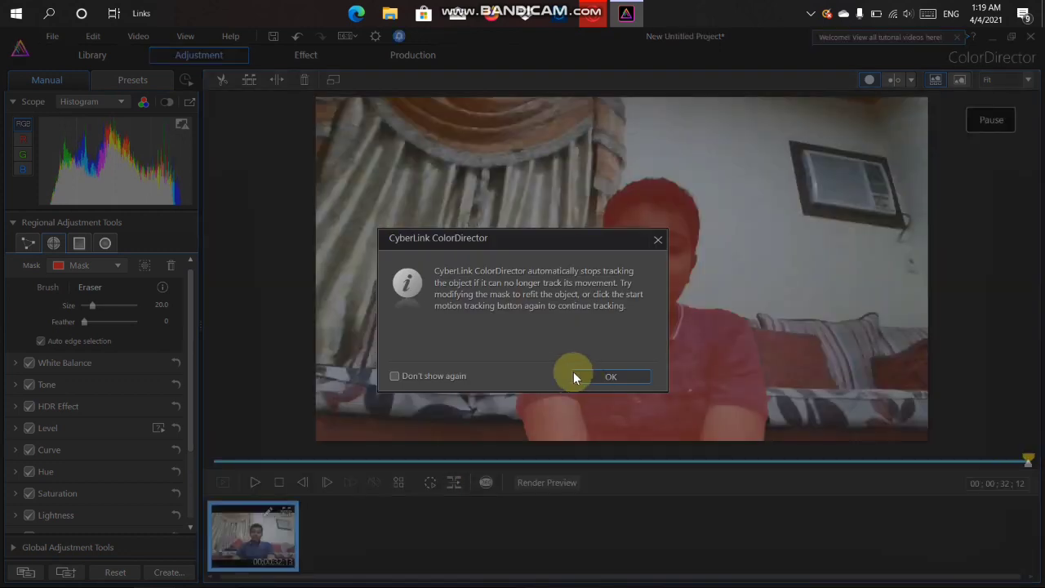
click(409, 377)
click(608, 374)
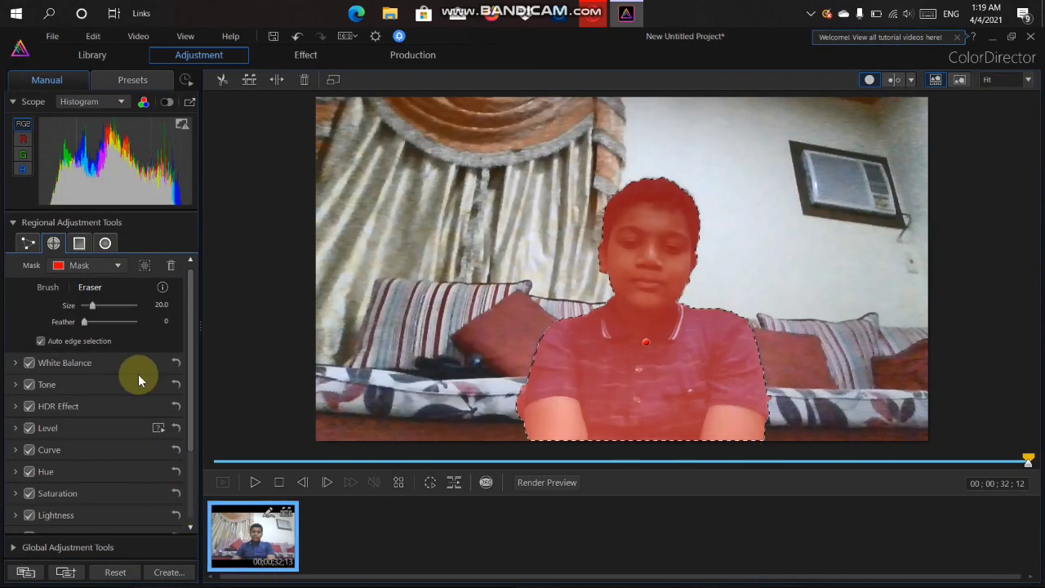
Step: Apply the Green/Blue Screen Maker with a green screen color to the person mask, setting its notice not to show again
scroll(108, 420, down, 3)
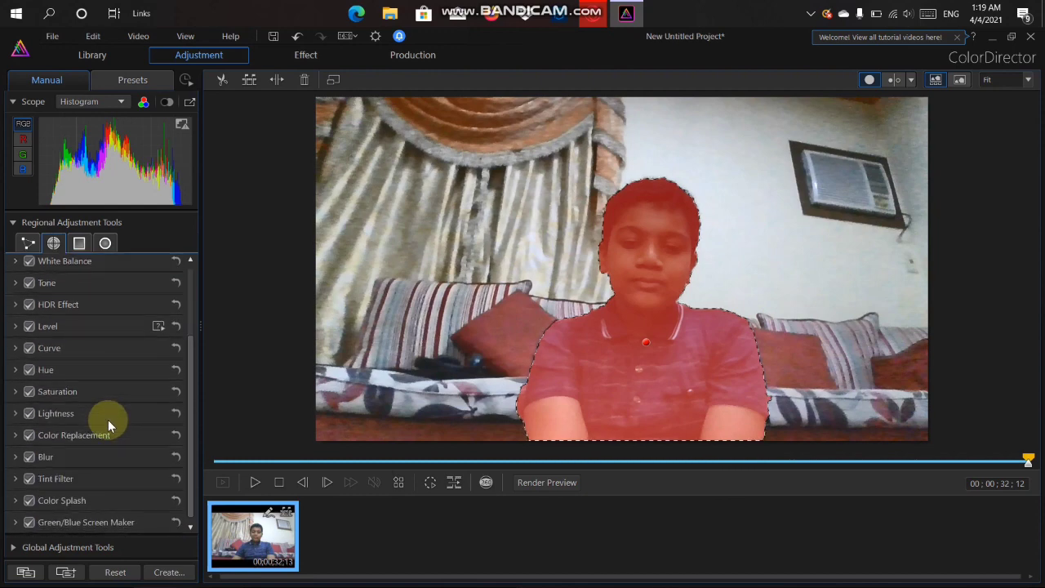
click(16, 523)
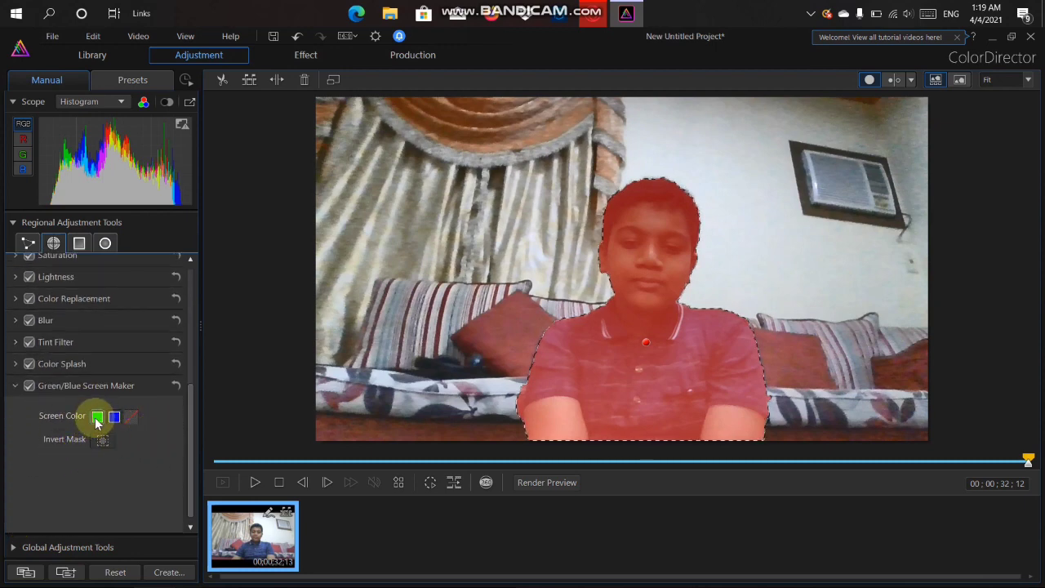
click(96, 418)
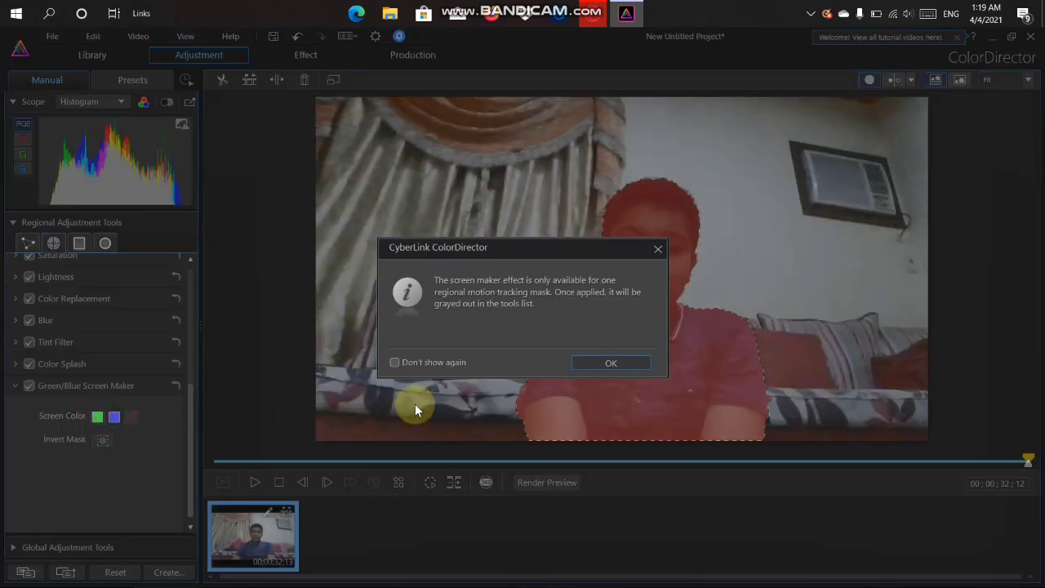
click(426, 363)
click(615, 360)
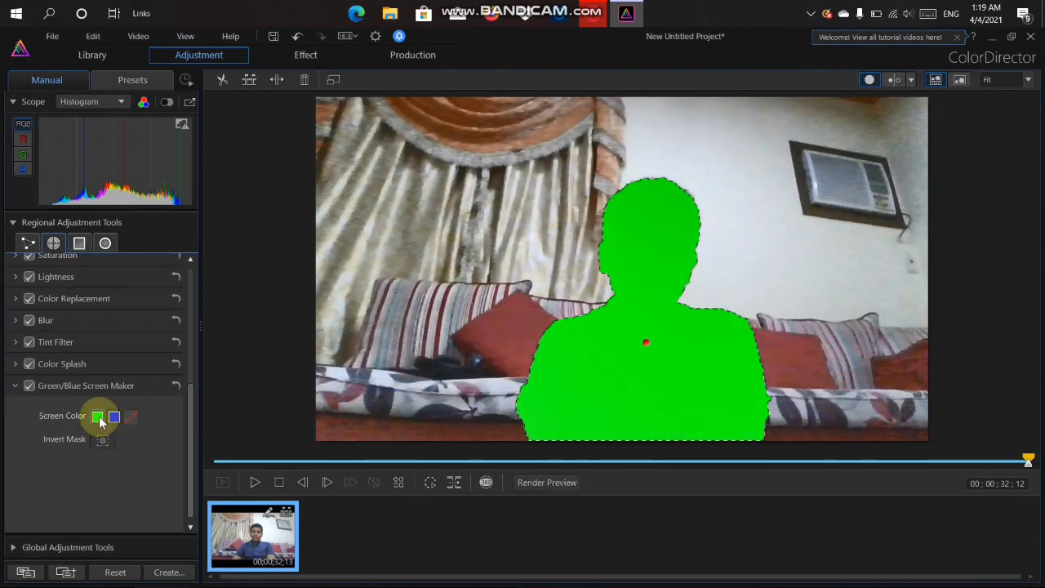
Step: Invert the mask so the green screen covers the background instead of the person
scroll(145, 460, up, 3)
scroll(145, 461, up, 2)
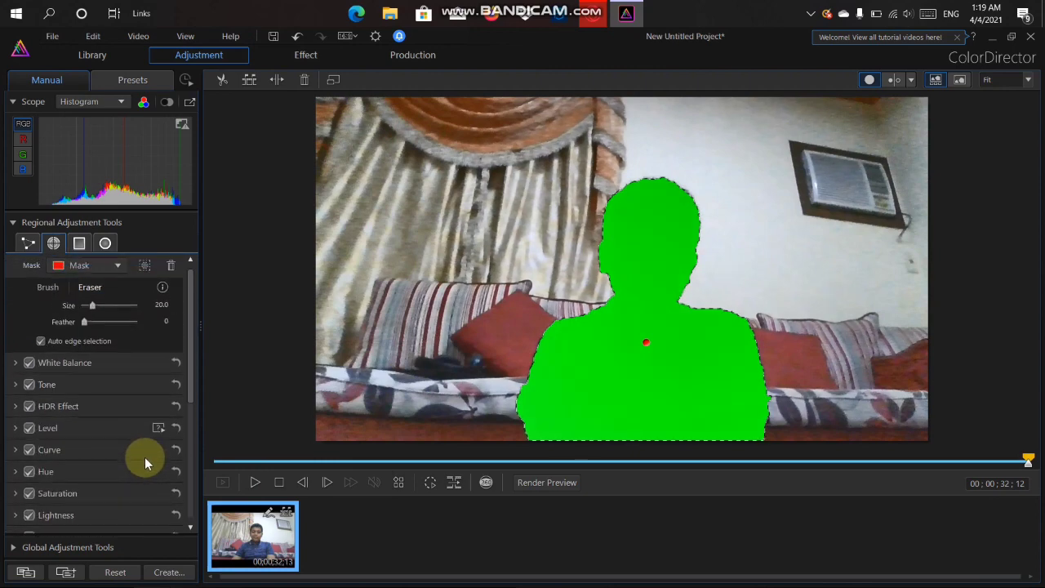
click(146, 268)
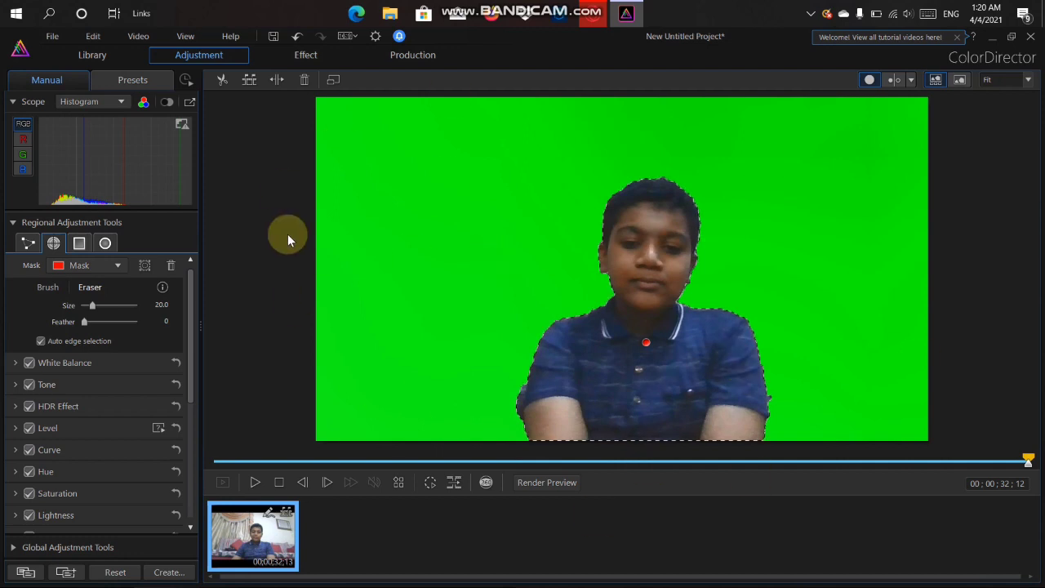
Step: Try the blue screen color for the background and switch it back to green
scroll(98, 503, down, 5)
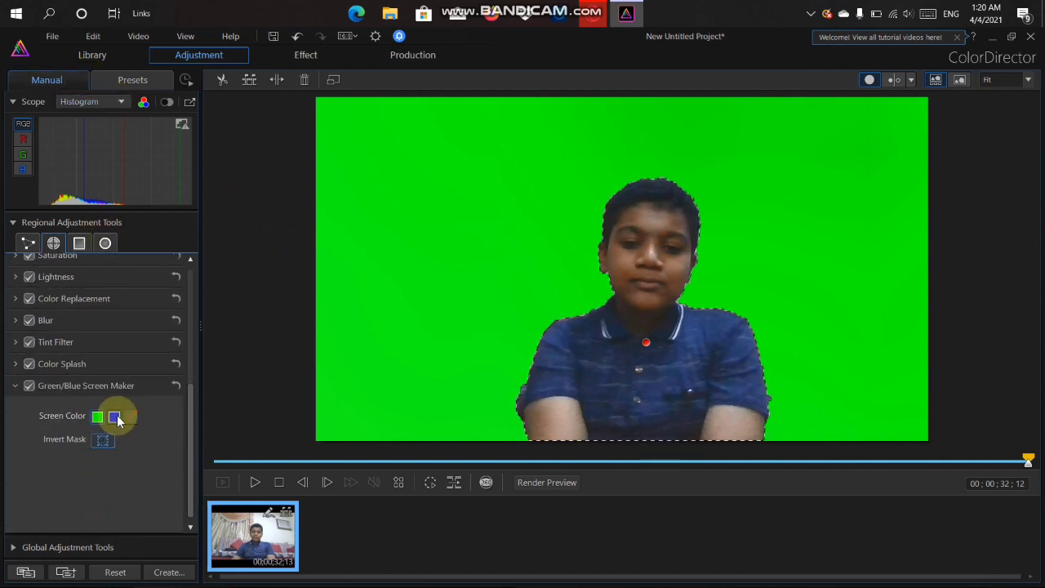
click(116, 417)
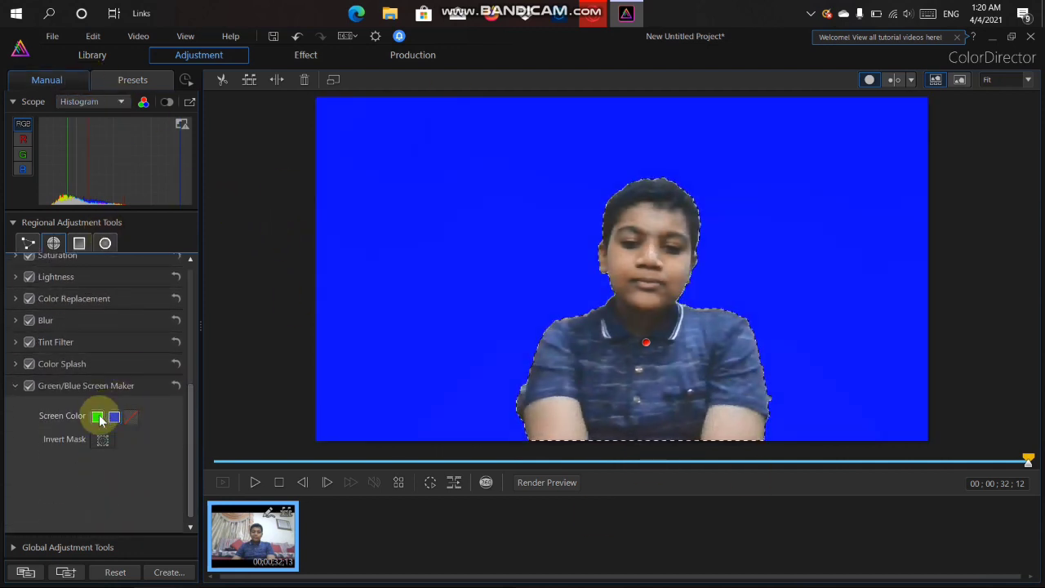
click(98, 417)
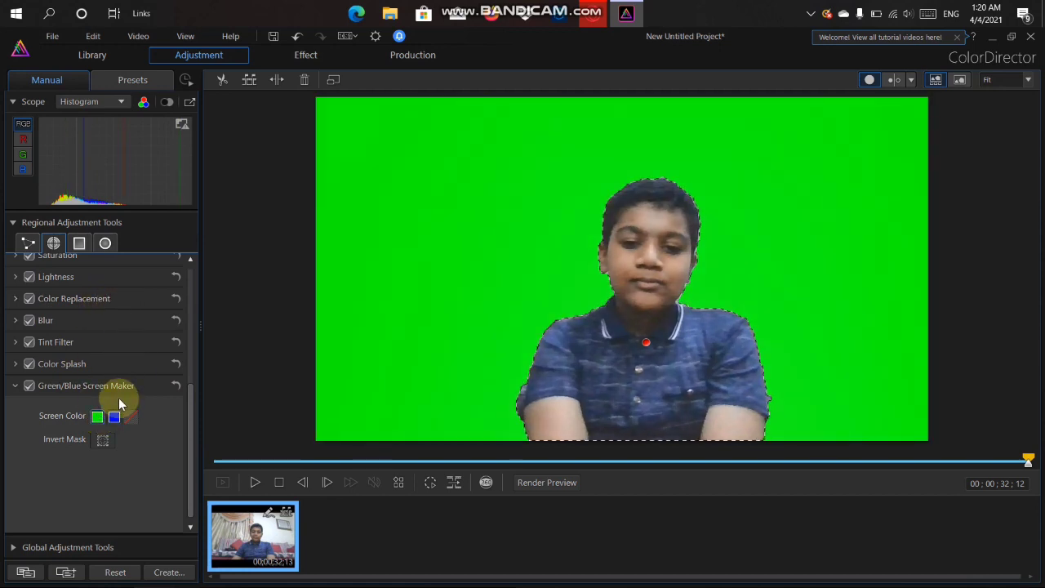
Step: Export the project to PowerDirector, confirm the transfer, and decline the Product Improvement Program
scroll(117, 404, up, 5)
scroll(90, 302, up, 1)
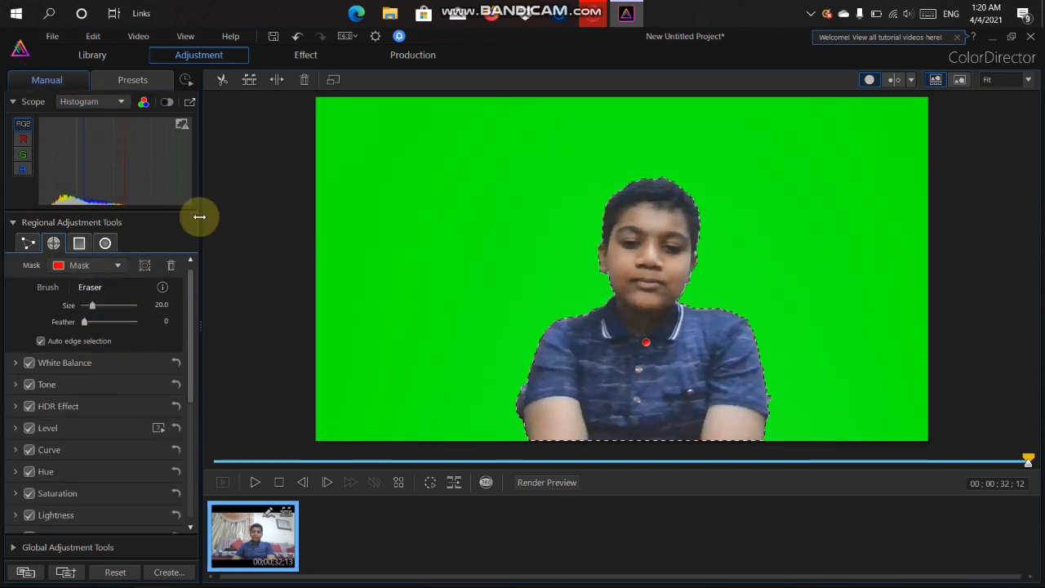
click(54, 37)
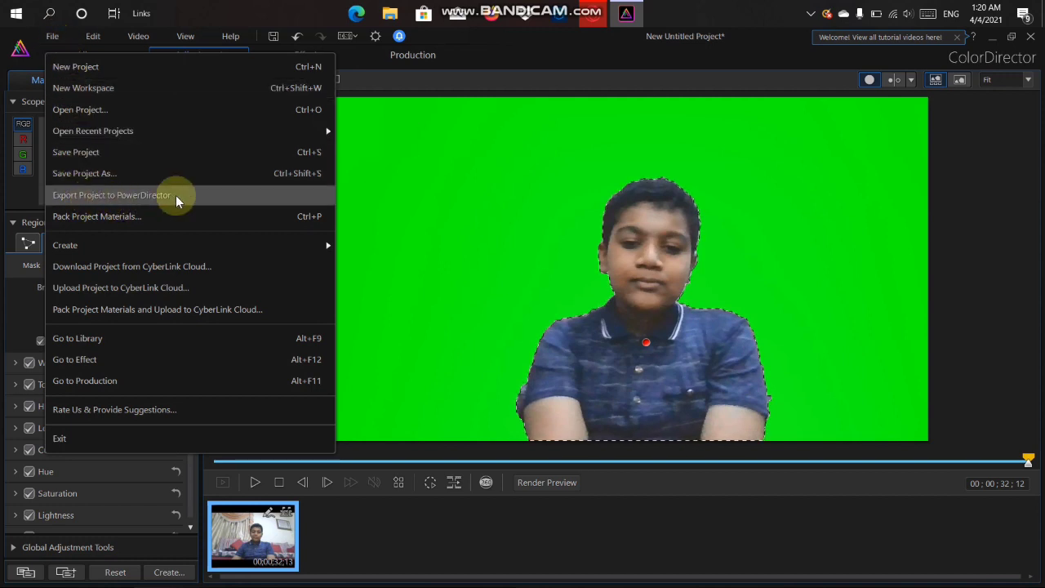
click(96, 199)
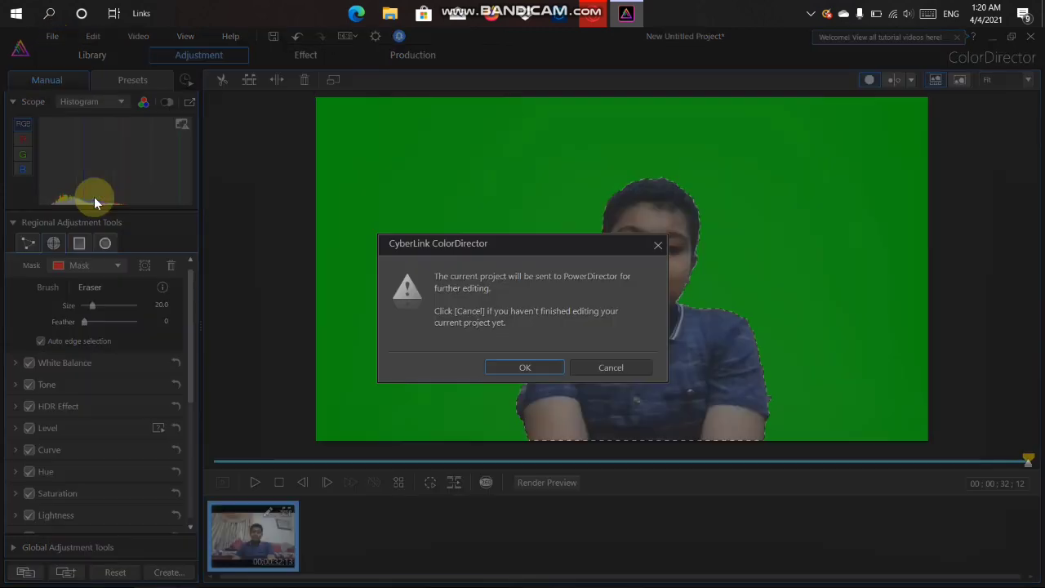
click(520, 368)
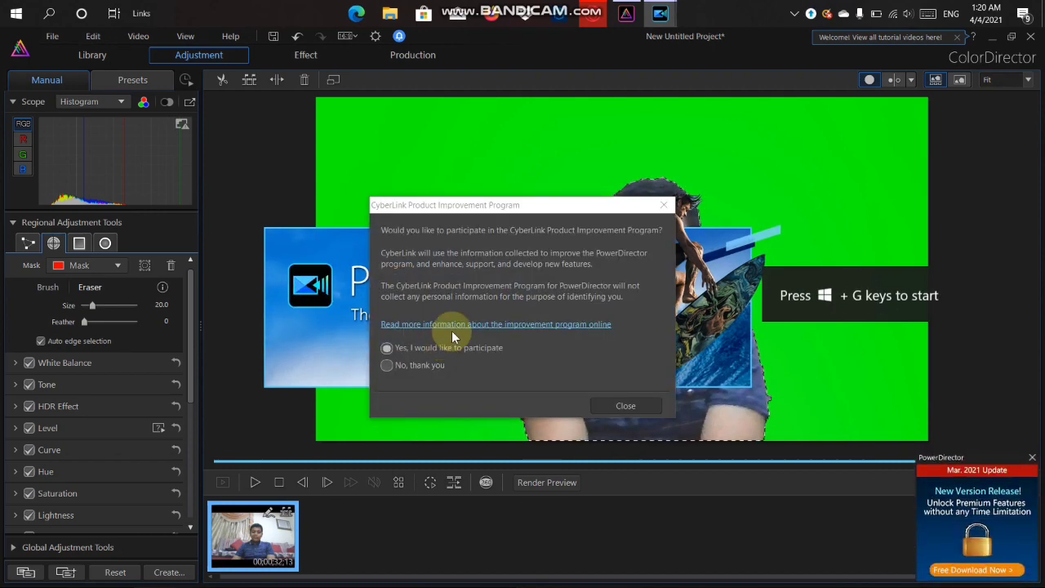
click(386, 366)
click(627, 407)
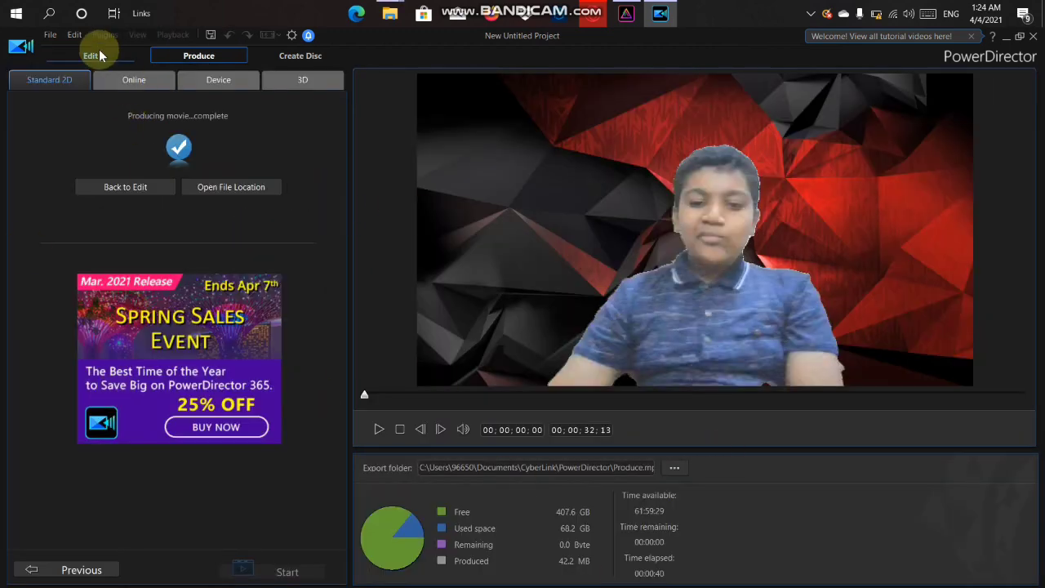
Step: Return from the finished movie production to PowerDirector's editing workspace and close the voice assistant pop-up
click(91, 55)
click(205, 151)
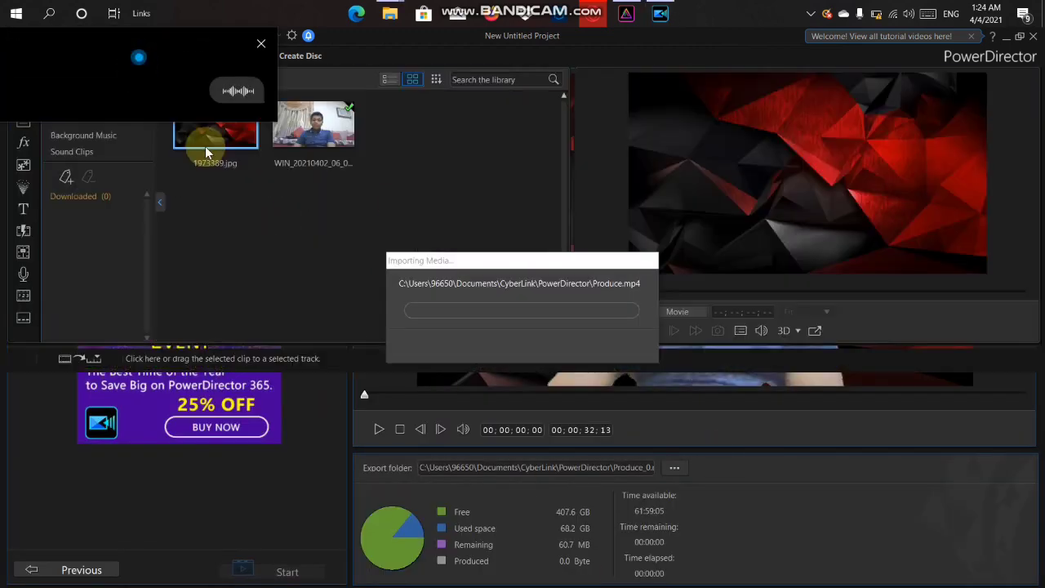
click(262, 47)
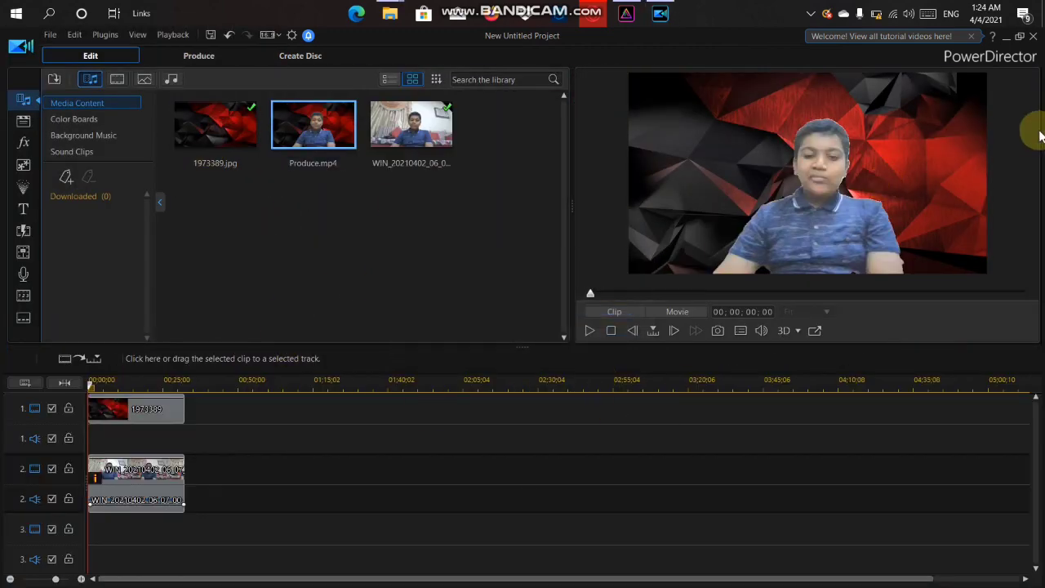
click(810, 13)
click(838, 68)
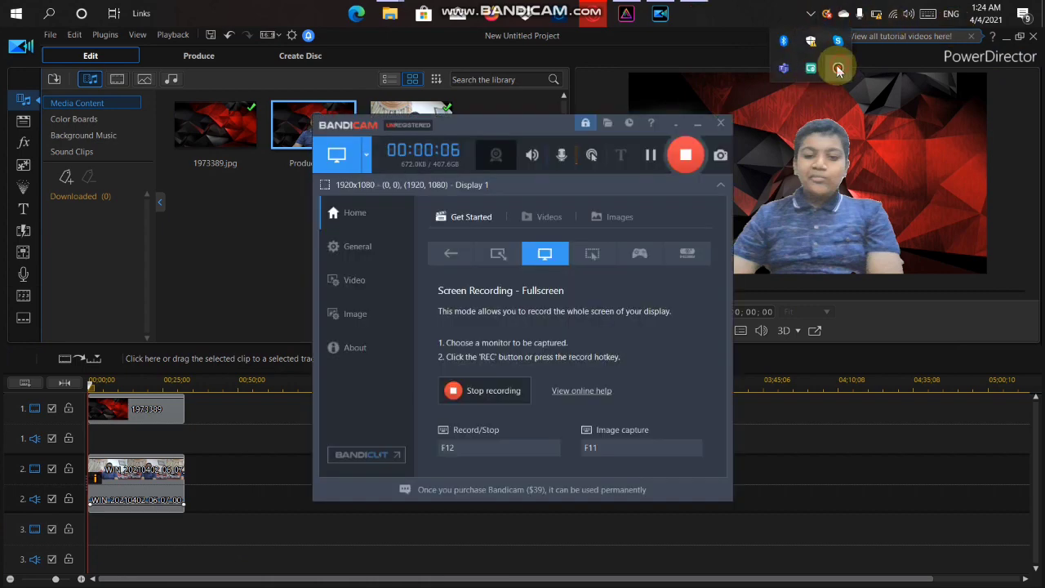
click(669, 124)
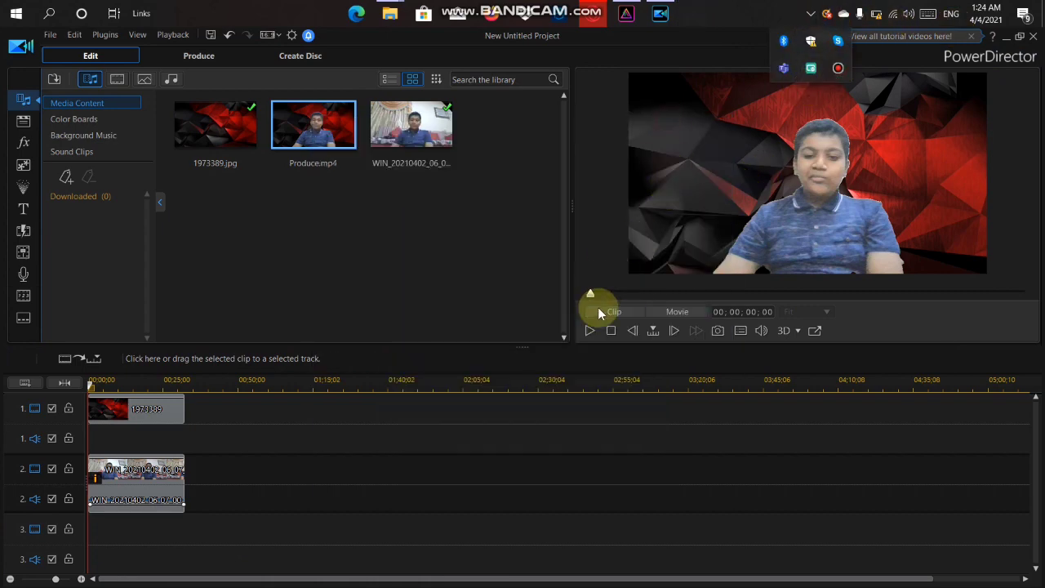
Step: Preview the start of Produce.mp4, and remove Produce.mp4 and 1973389.jpg from the media library
mouse_move(602, 292)
mouse_down()
mouse_move(715, 294)
mouse_move(613, 289)
mouse_up()
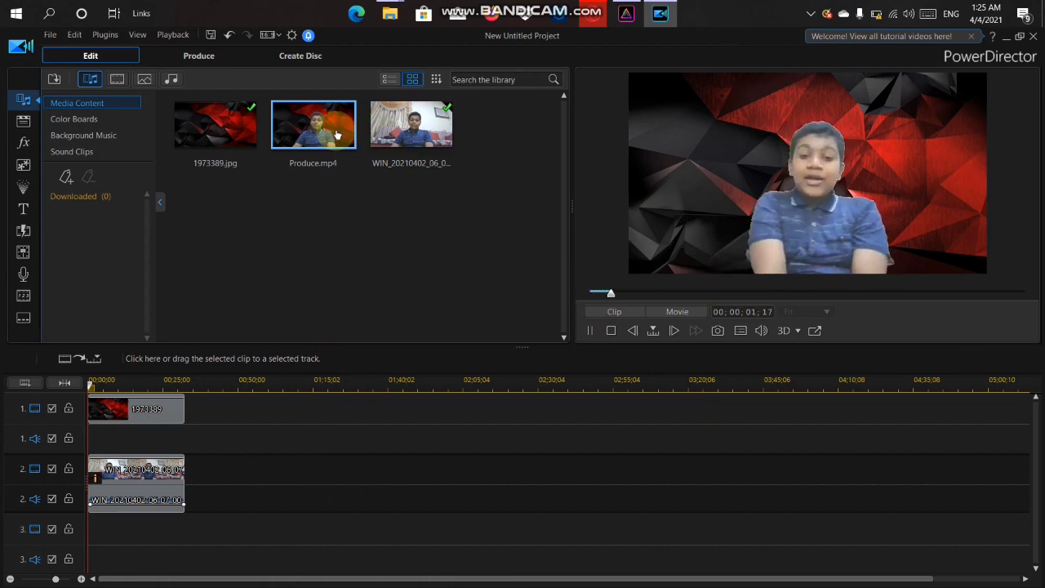
key(Delete)
click(234, 159)
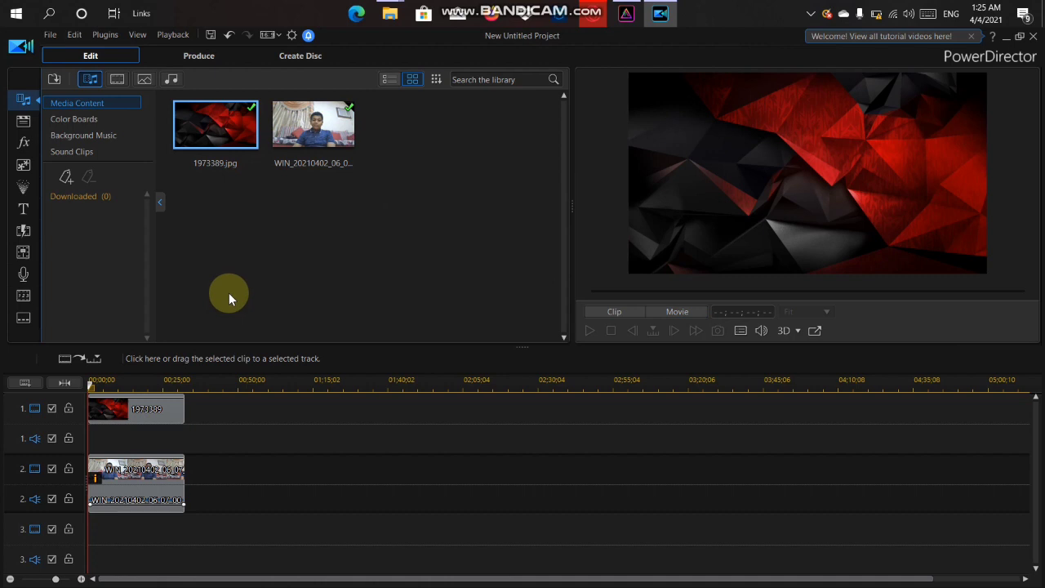
key(Delete)
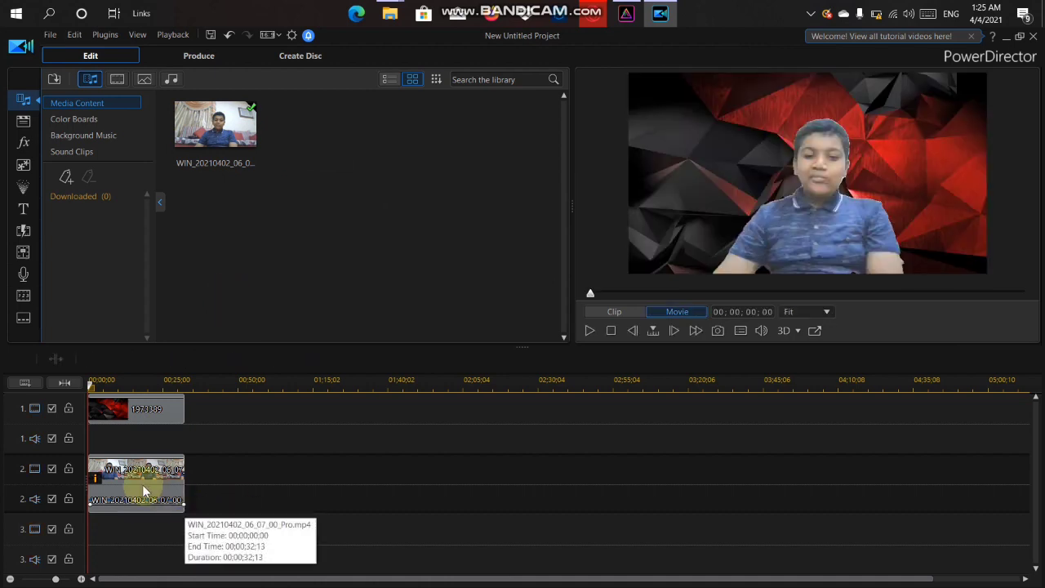
Step: Delete the 1973389 background image clip from video track 1
click(146, 486)
click(145, 413)
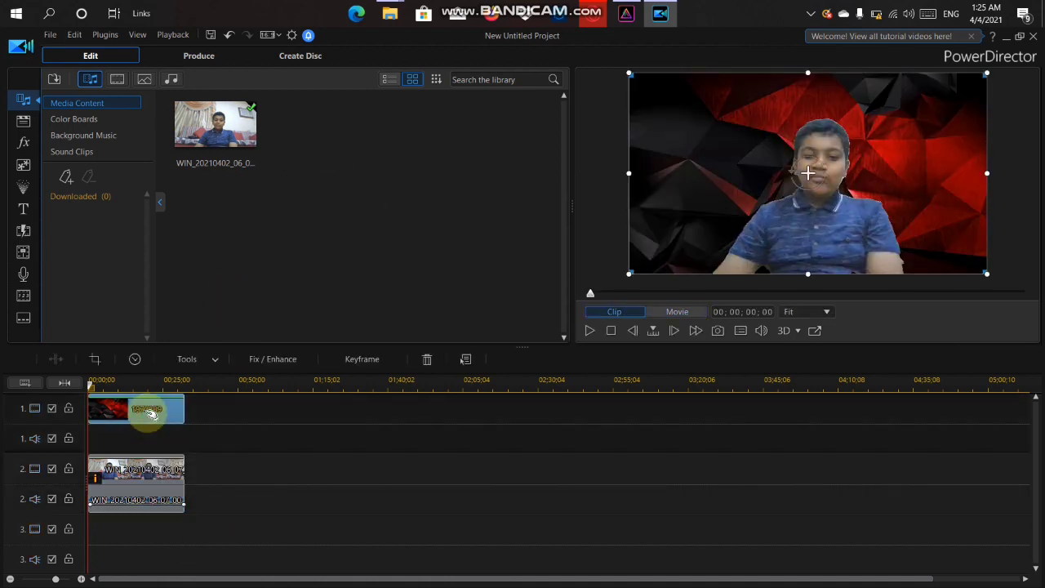
key(Delete)
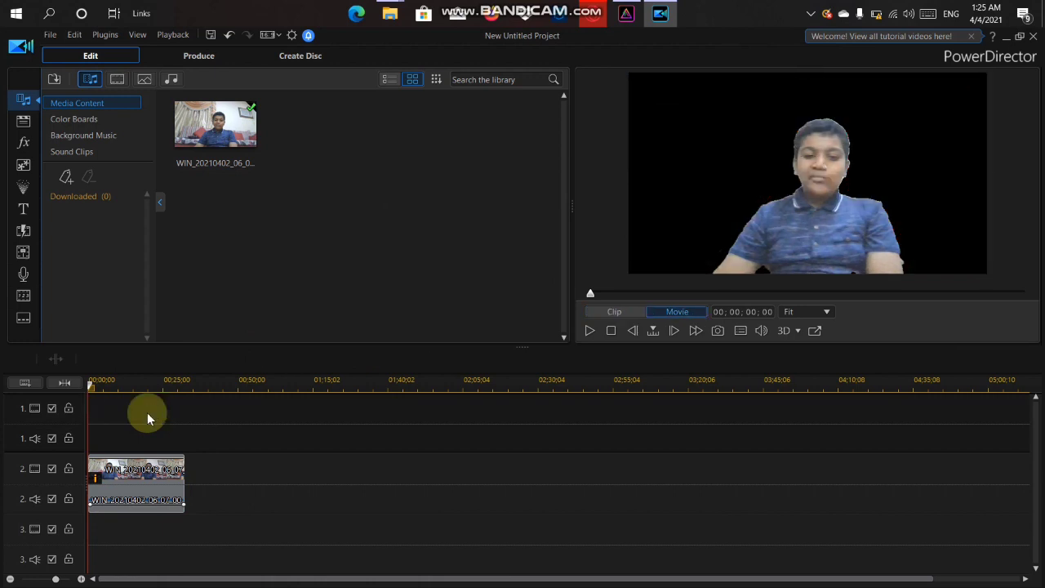
Step: Turn off Chroma Key for the track 2 video clip in the PiP Designer and apply the change
click(144, 477)
click(227, 369)
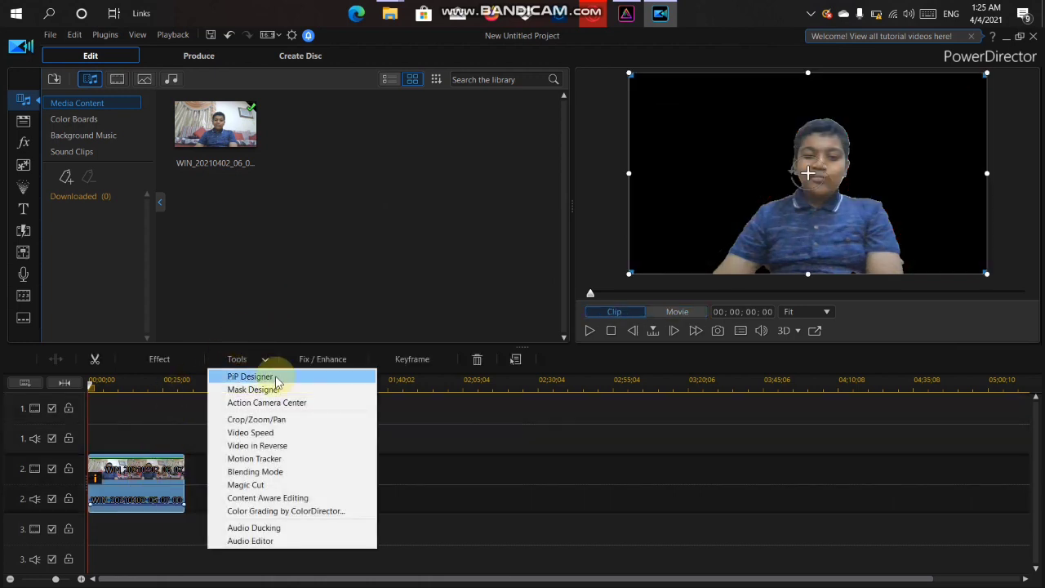
click(268, 331)
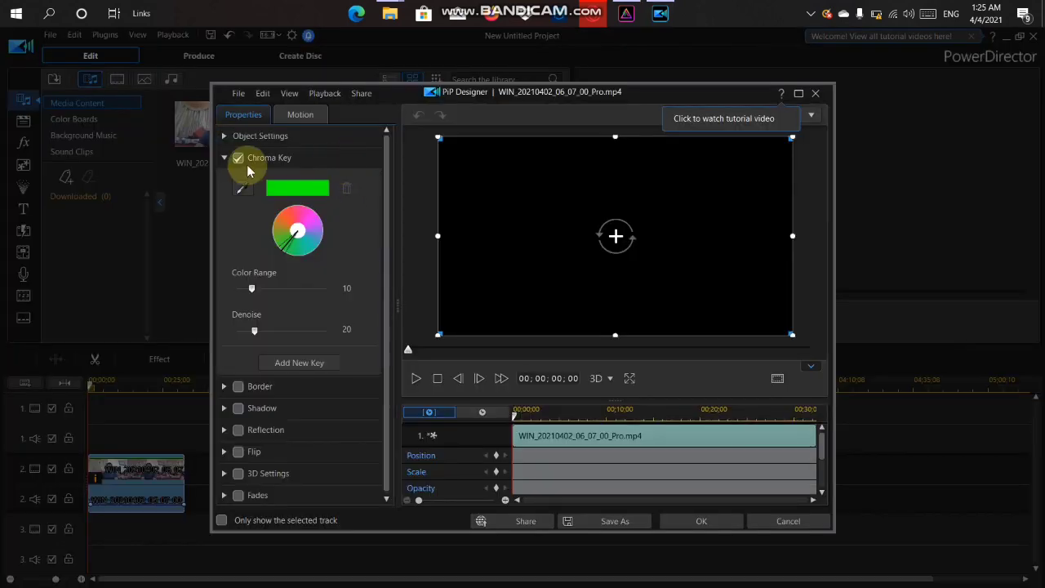
click(238, 158)
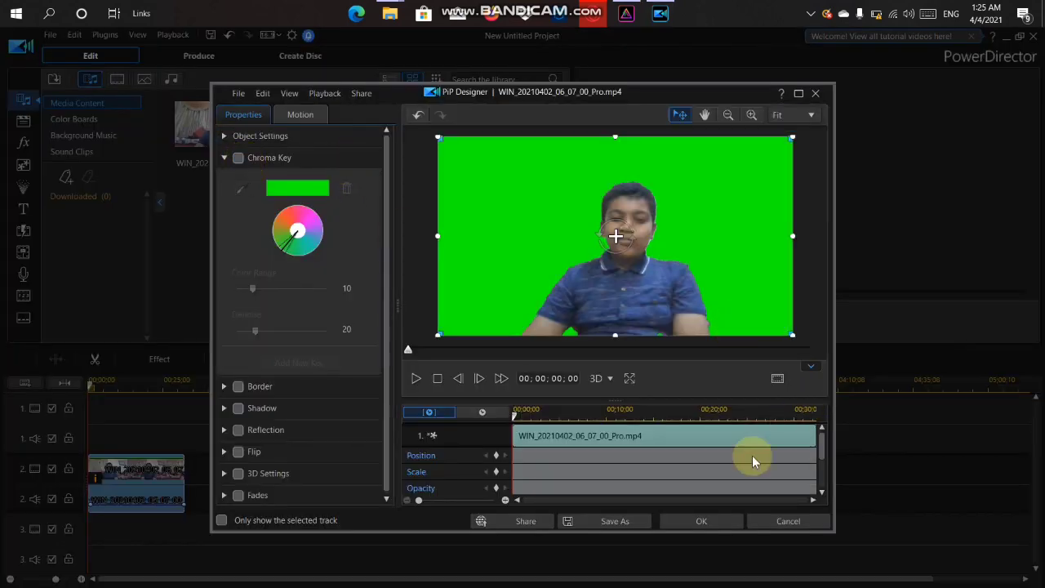
click(713, 525)
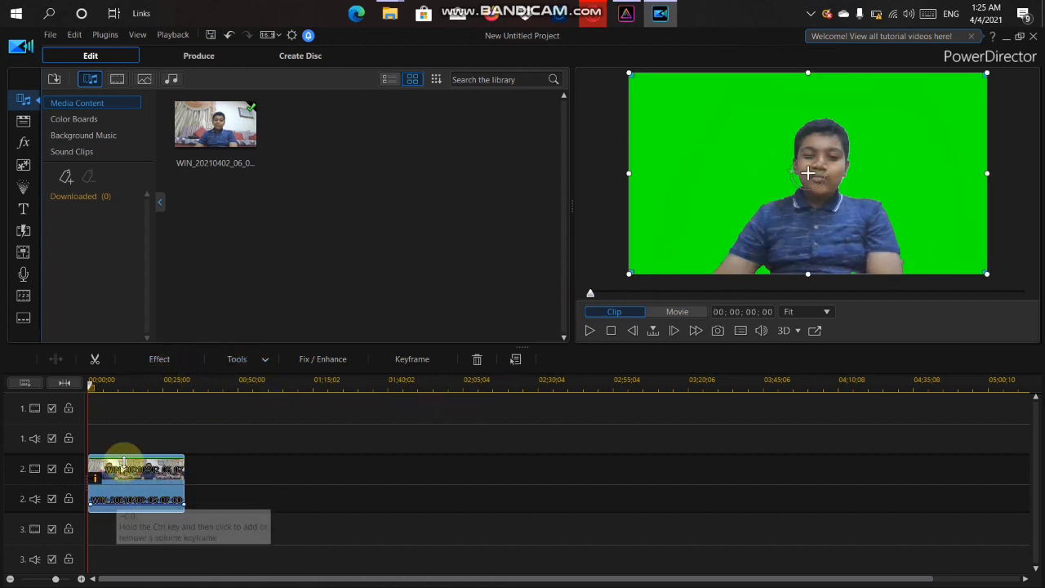
Step: Enable Chroma Key for the track 2 clip in the PiP Designer, sample the green background as the key color, and apply it
mouse_move(123, 457)
mouse_down()
mouse_move(123, 473)
mouse_move(105, 412)
mouse_move(109, 443)
mouse_up()
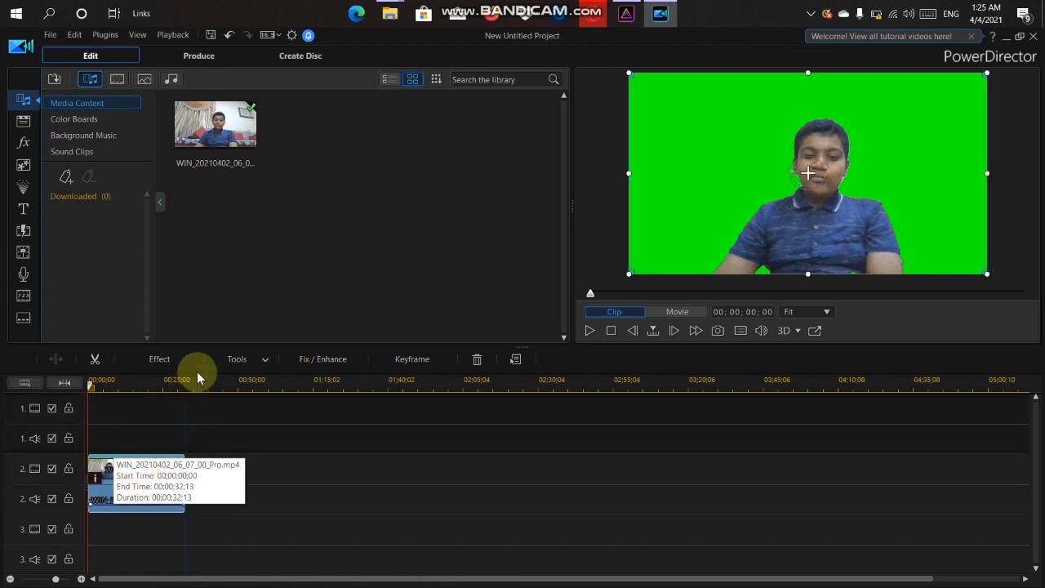
click(229, 362)
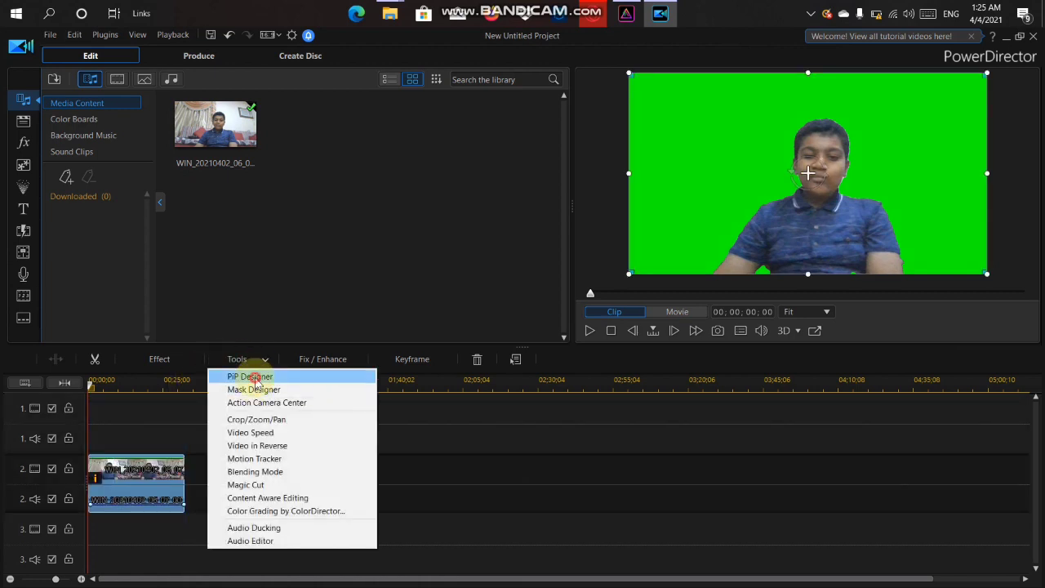
click(242, 363)
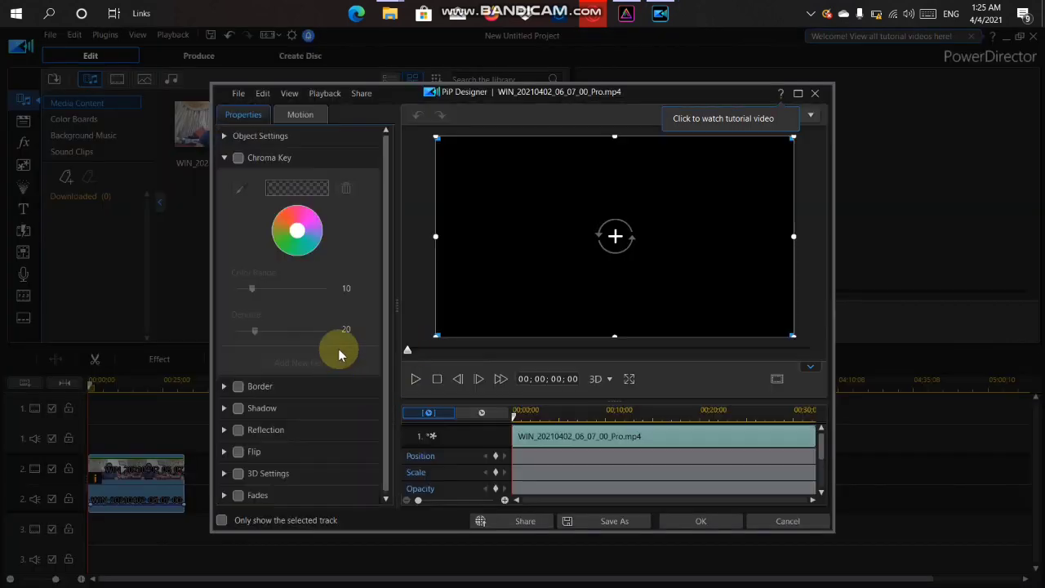
click(245, 157)
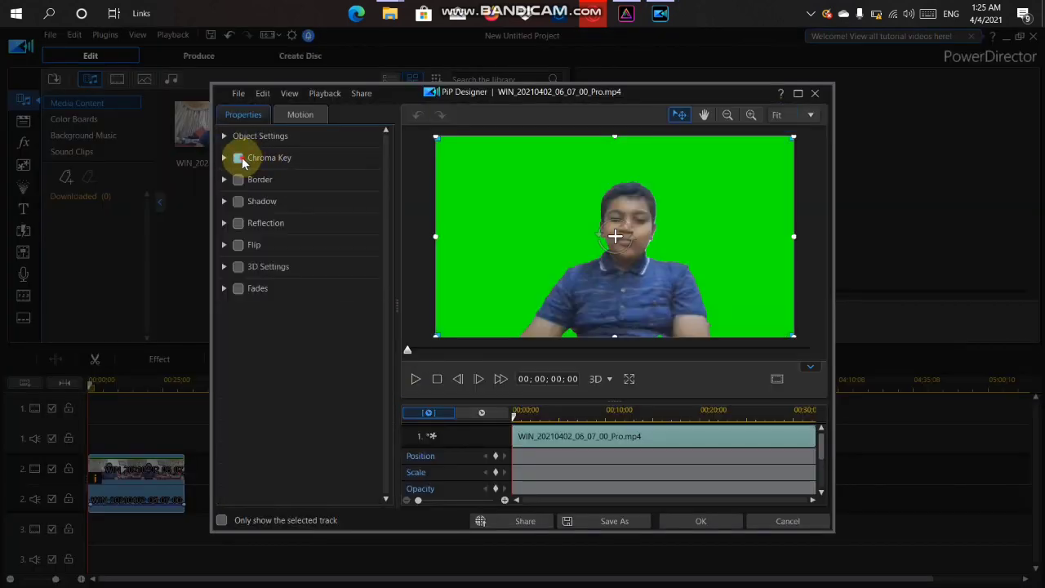
click(238, 157)
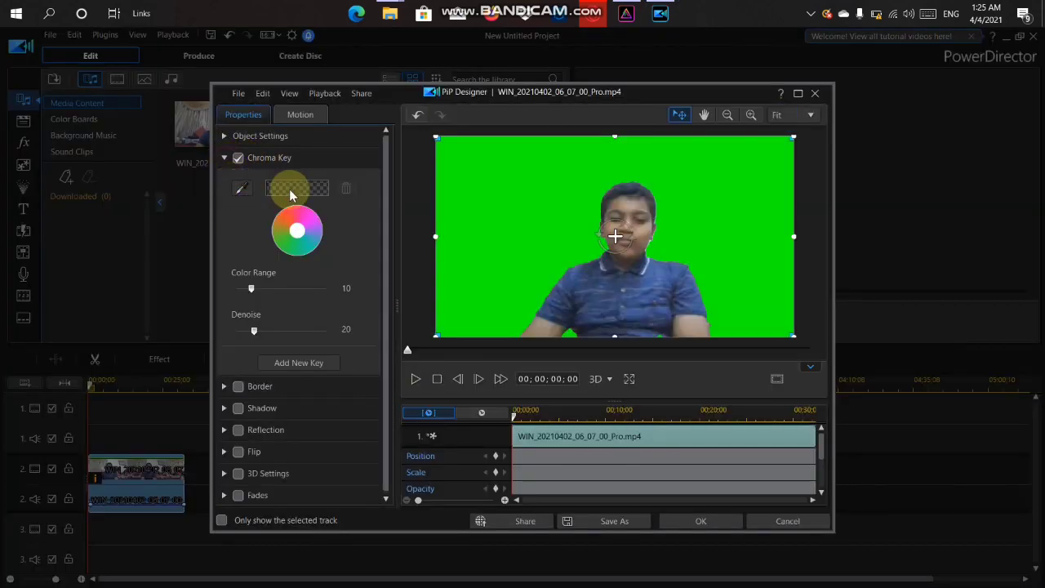
click(519, 245)
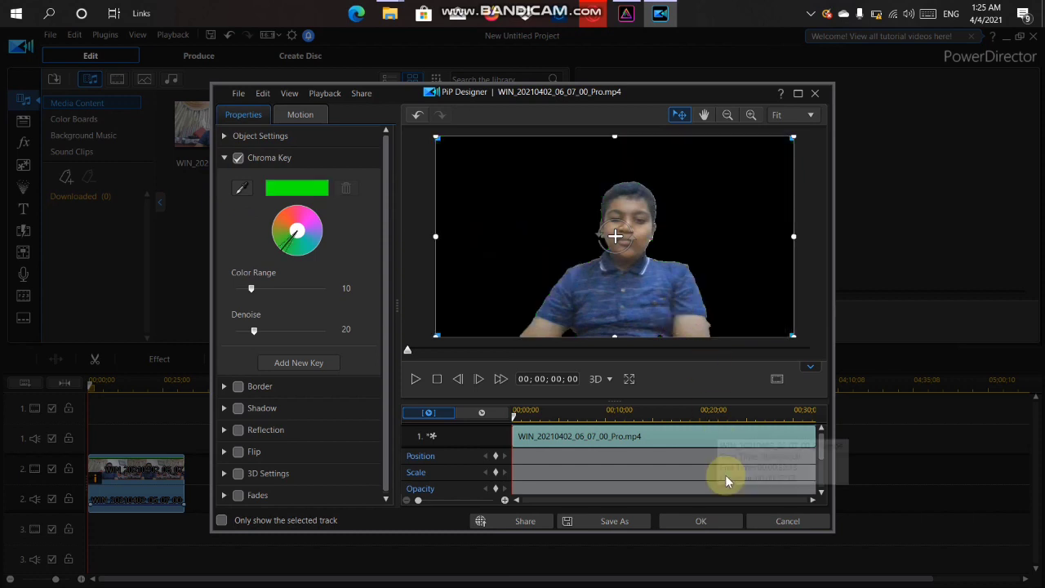
click(725, 521)
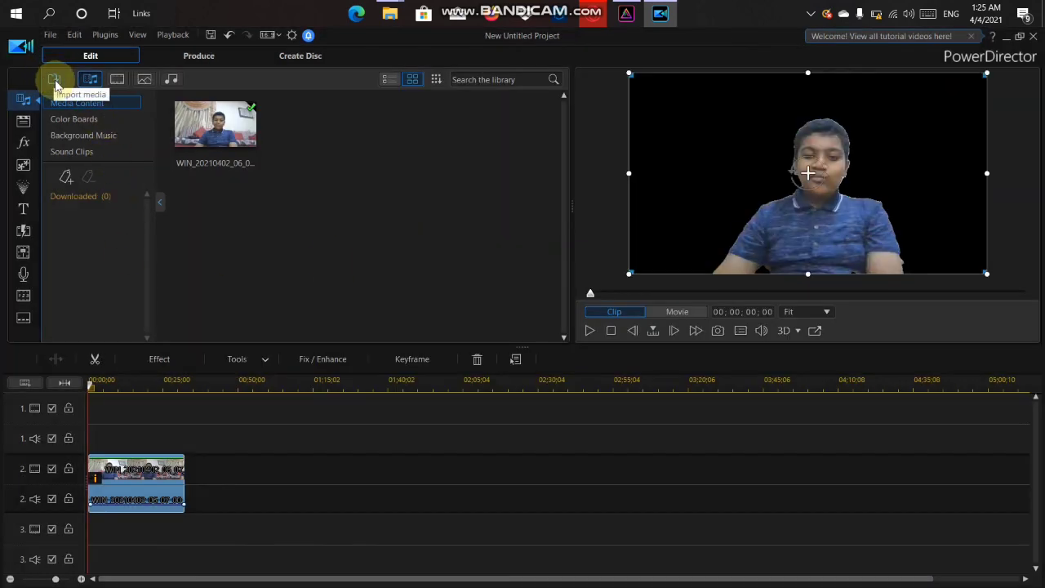
Step: Import the image 1973389 from the Downloads folder into the media library
click(55, 84)
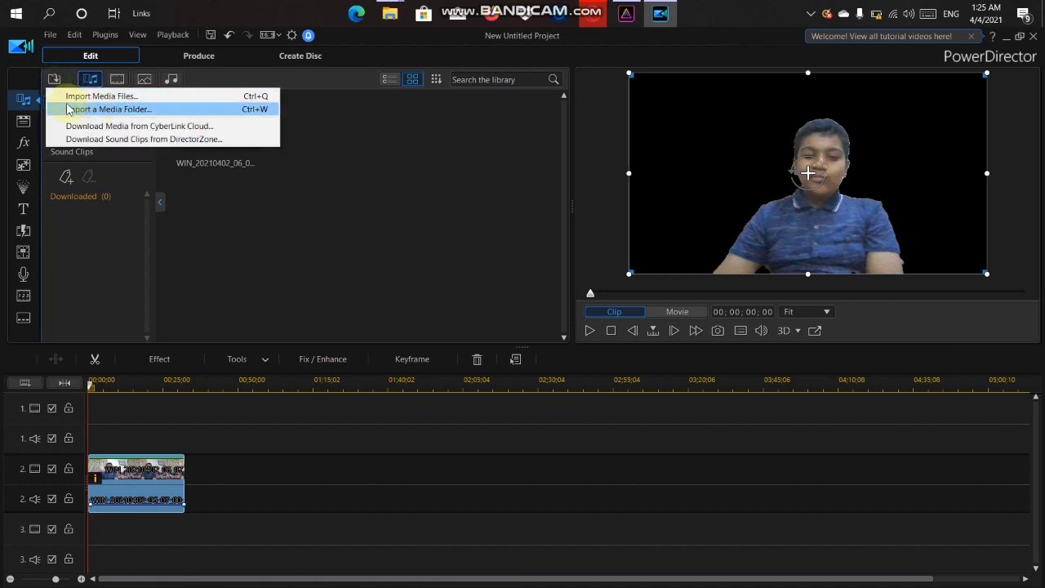
click(92, 97)
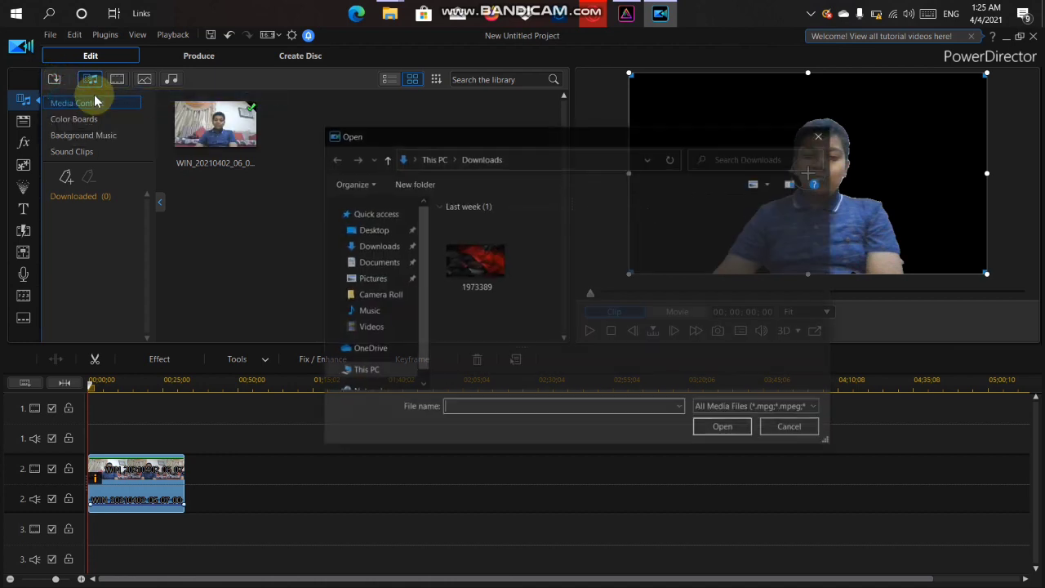
double_click(487, 256)
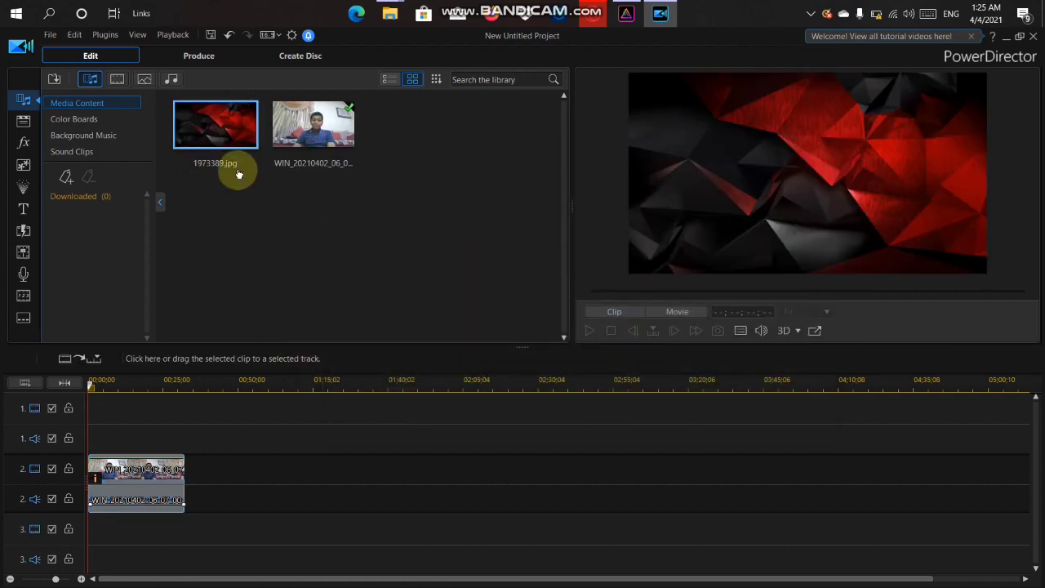
Step: Place 1973389.jpg at the start of video track 1, extend it to the end of the person's clip, and return the playhead to the start
drag(217, 124, 102, 410)
click(99, 409)
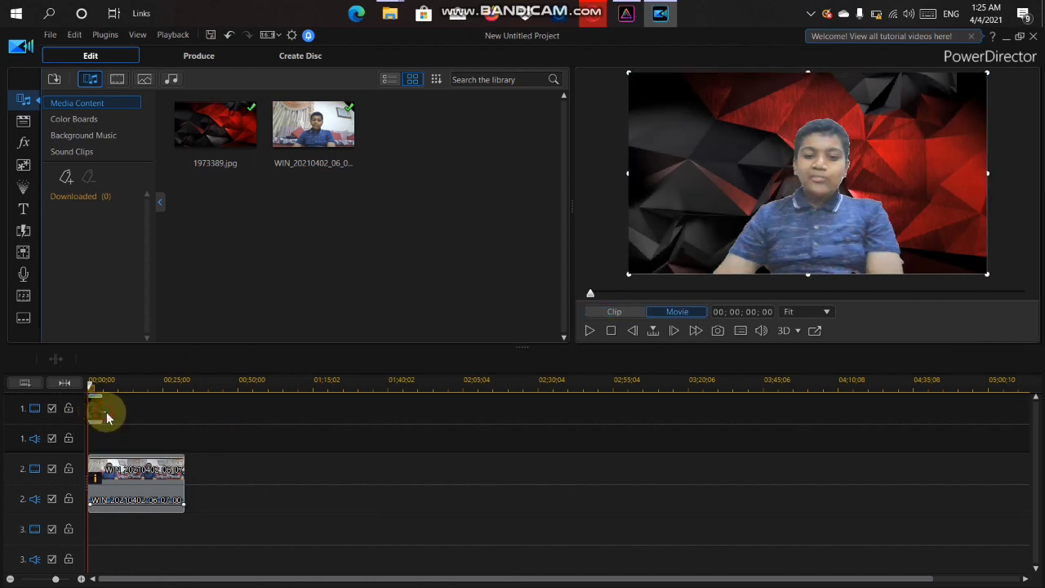
click(102, 409)
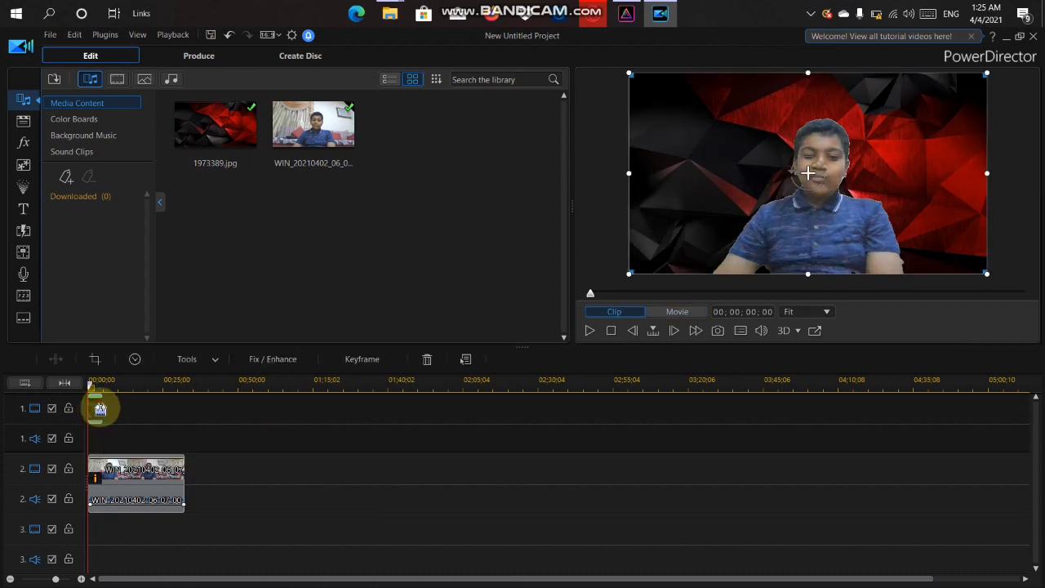
drag(100, 408, 194, 421)
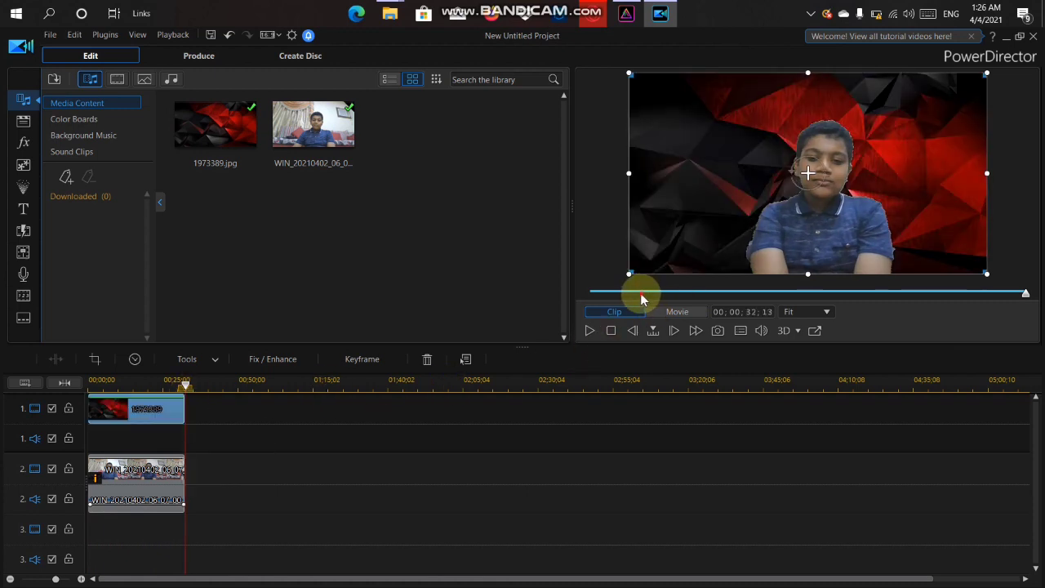
drag(640, 293, 422, 205)
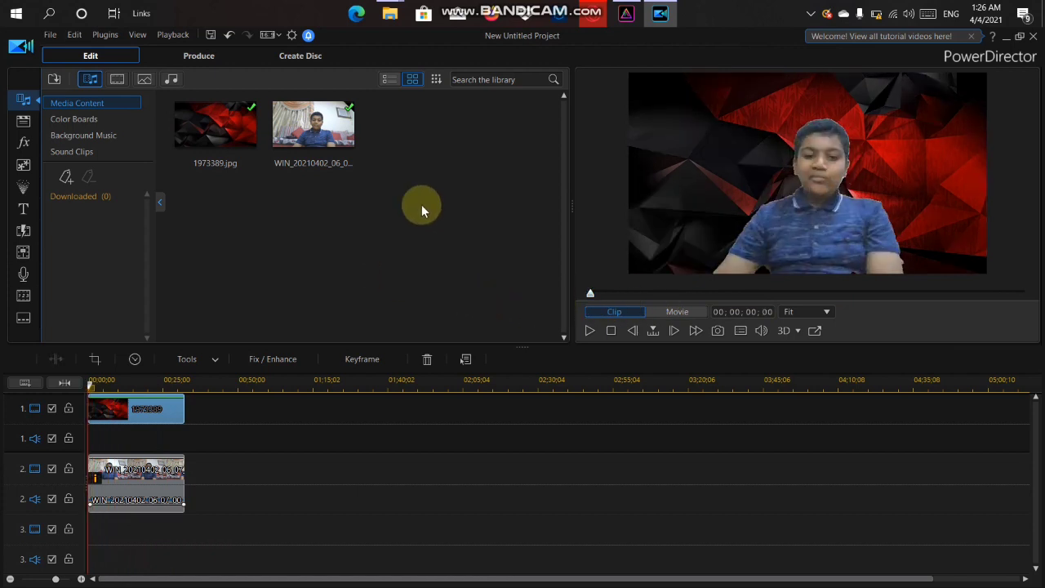
Step: Produce the movie as an H.264 AVC MP4 with the MPEG-4 1280 x 720/30p (16 Mbps) profile, and check the output file in its folder
click(198, 57)
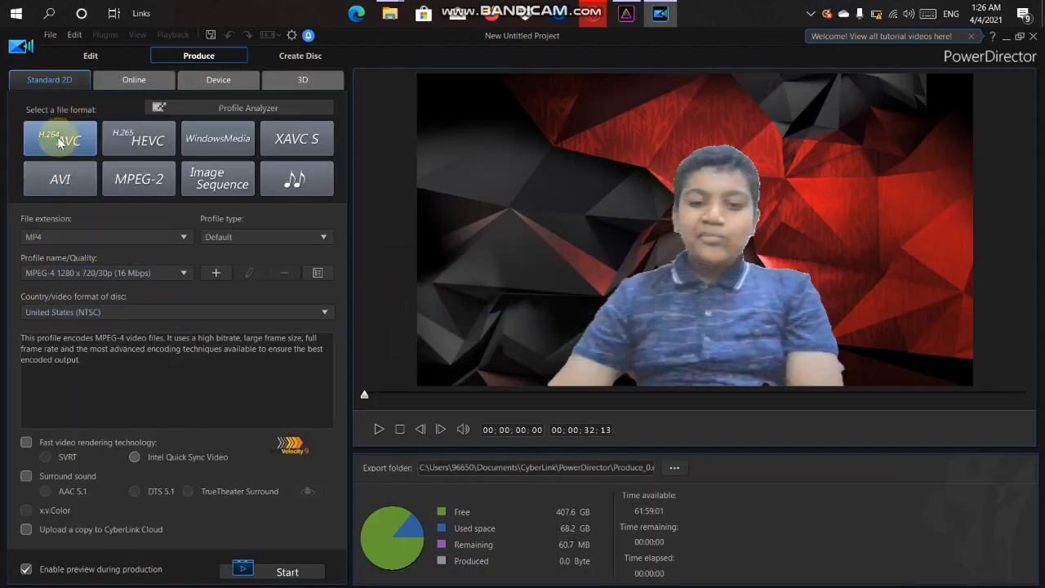
click(248, 571)
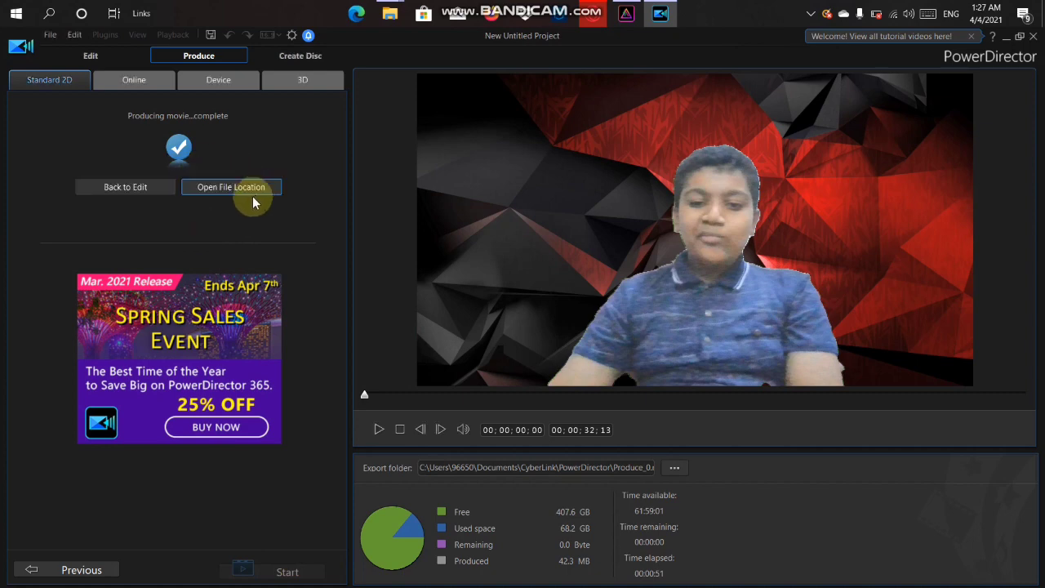
click(214, 190)
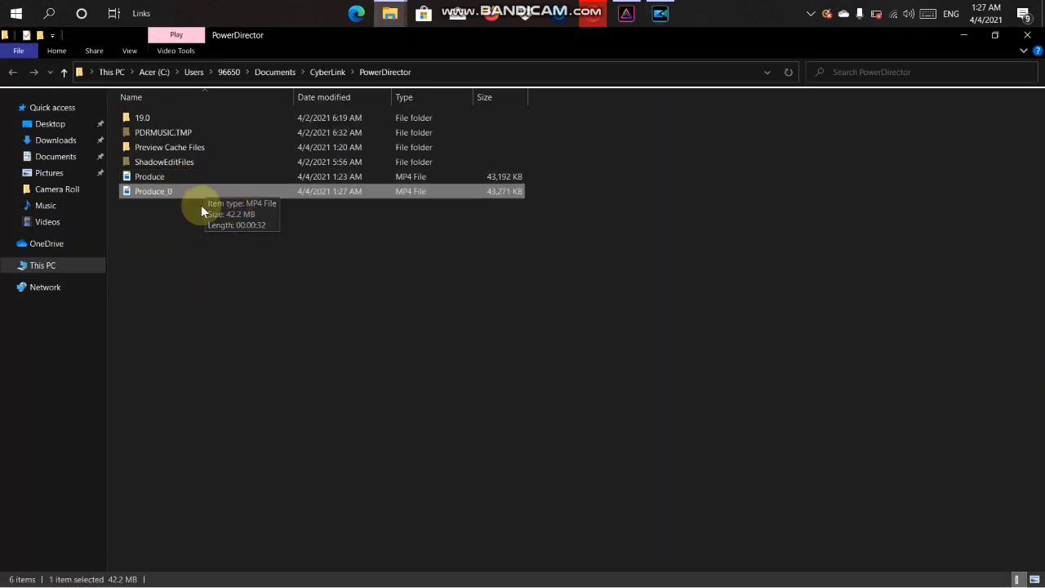
click(1027, 35)
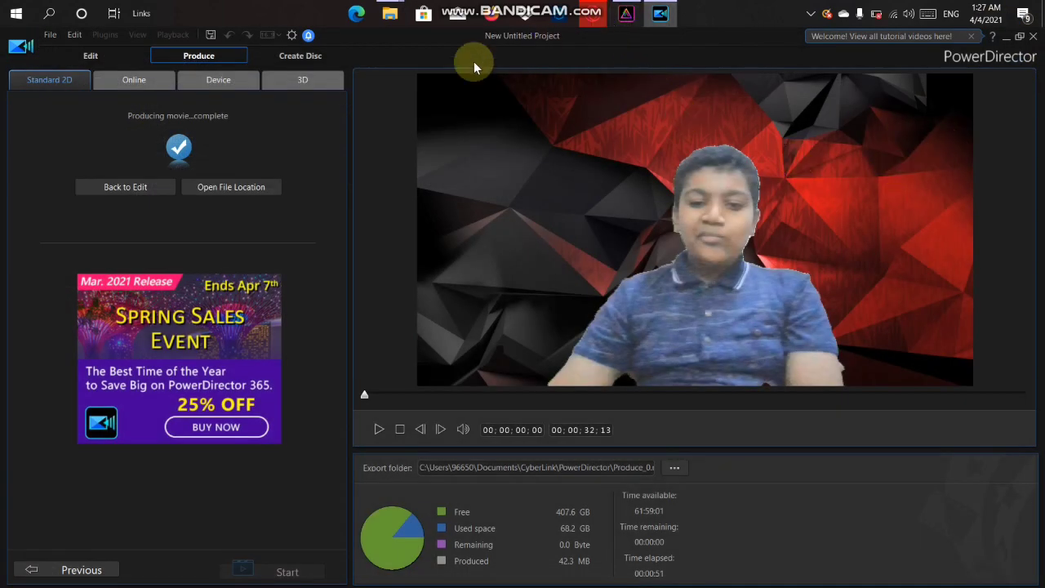